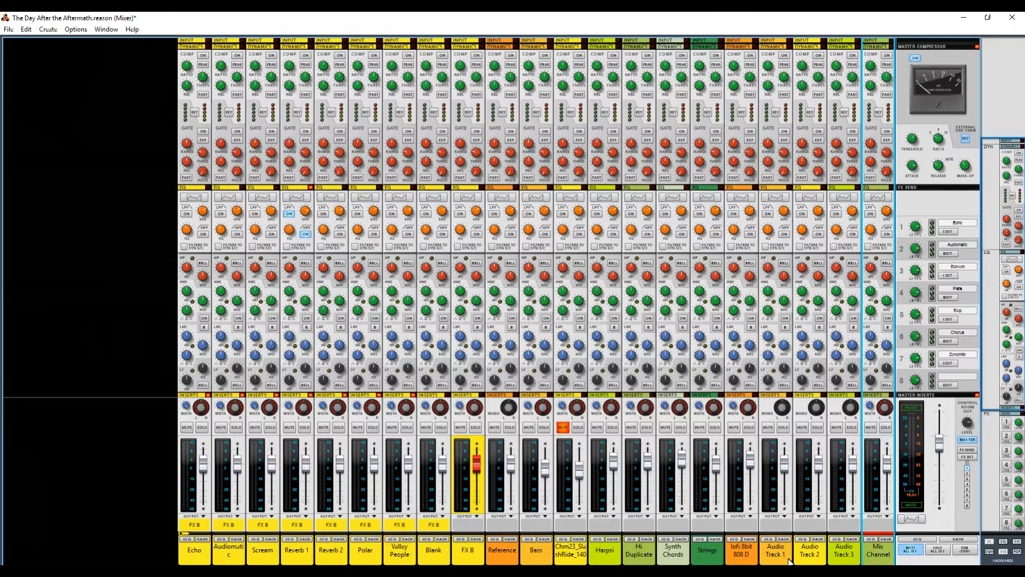
Step: Delete the Audio Track 1, Audio Track 2 and Audio Track 3 channels from the mixer
left_click(775, 554)
left_click(844, 550, "shift")
key("Delete")
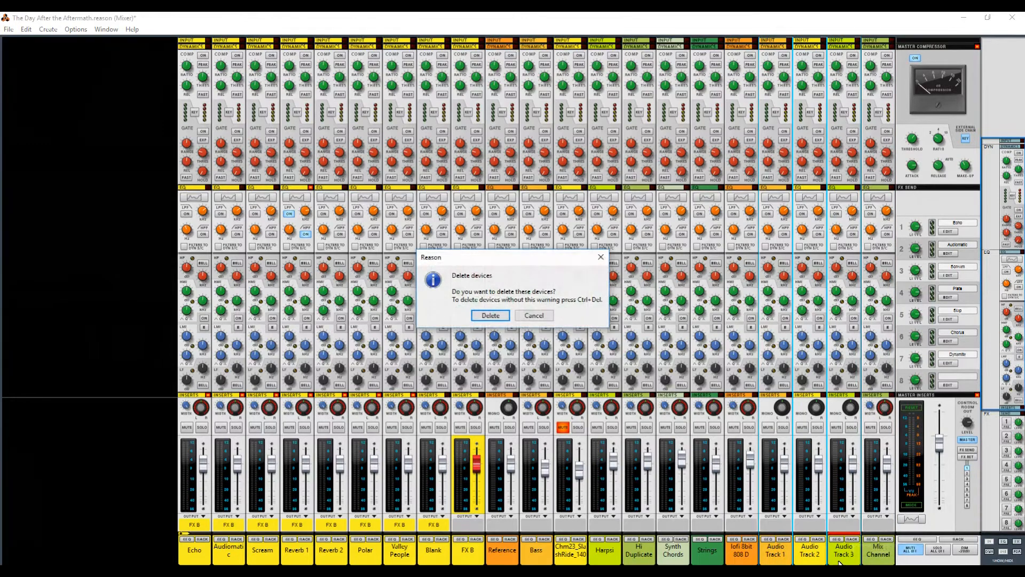
left_click(480, 316)
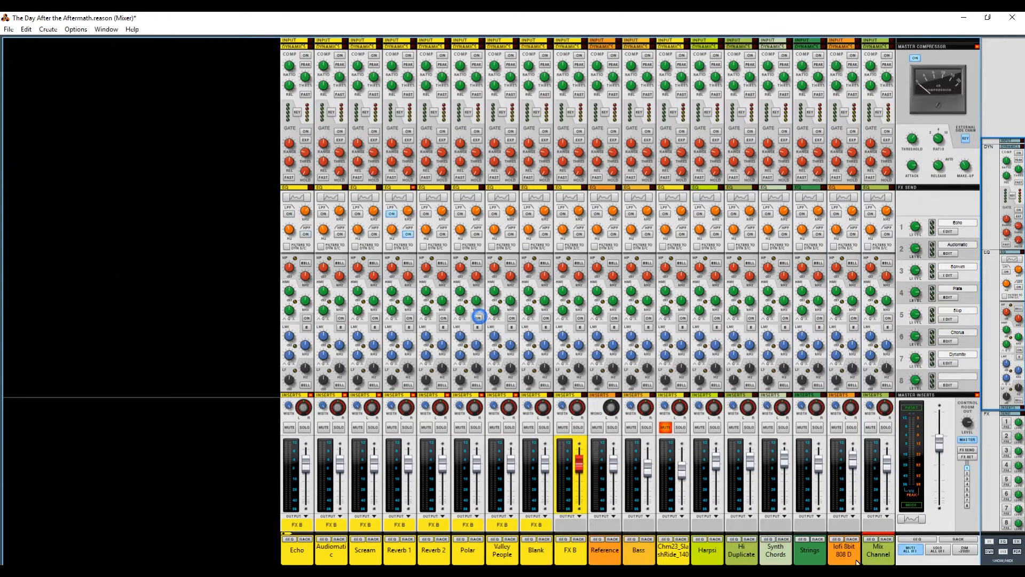
Step: Duplicate the empty Mix Channel, then duplicate the resulting pair for a total of four mix channels
right_click(887, 554)
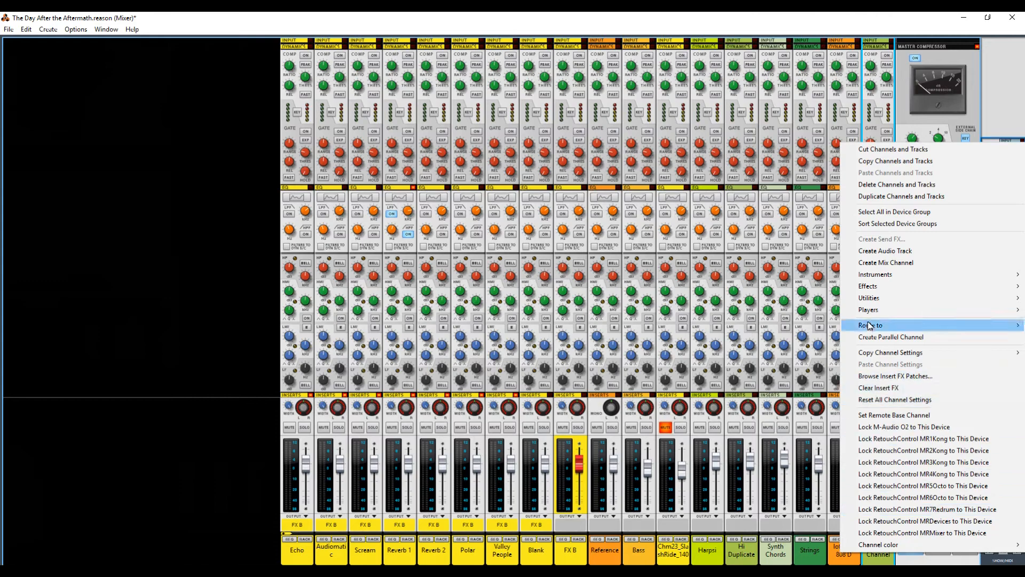
left_click(884, 196)
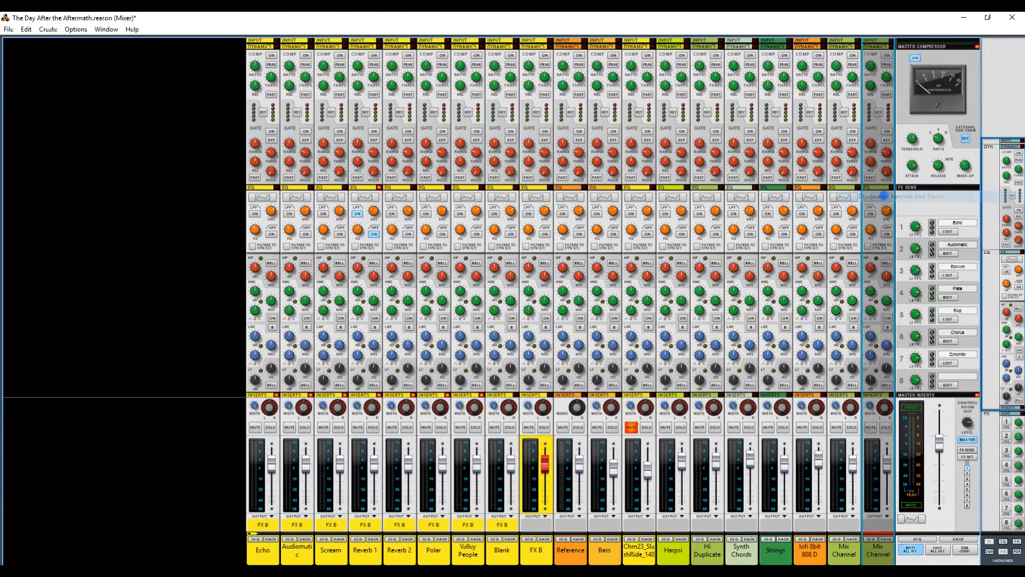
left_click(844, 554, "shift")
right_click(844, 554)
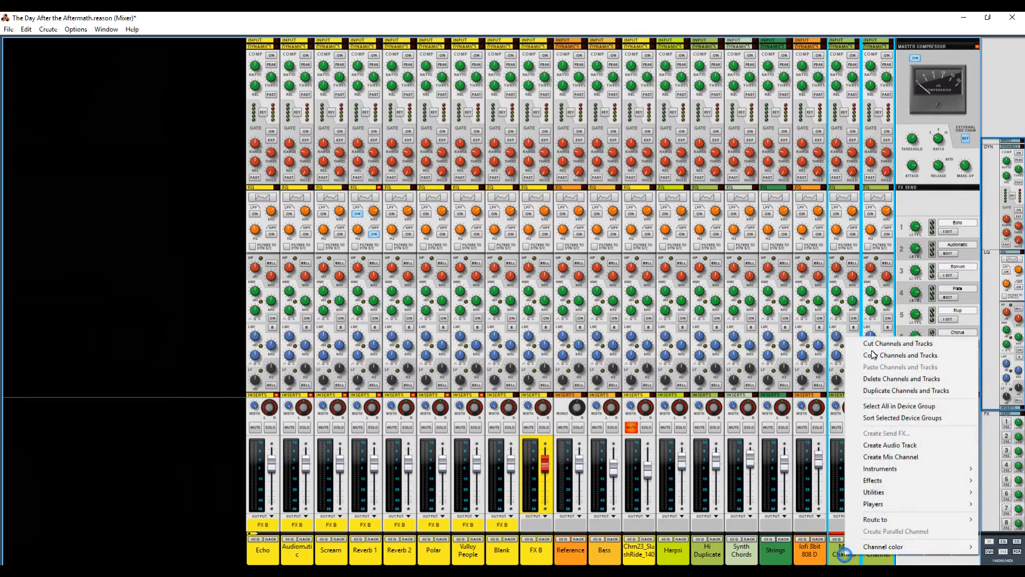
left_click(901, 392)
Step: Rename the first two of the four new mix channels as Kick and Snare
left_click(782, 557)
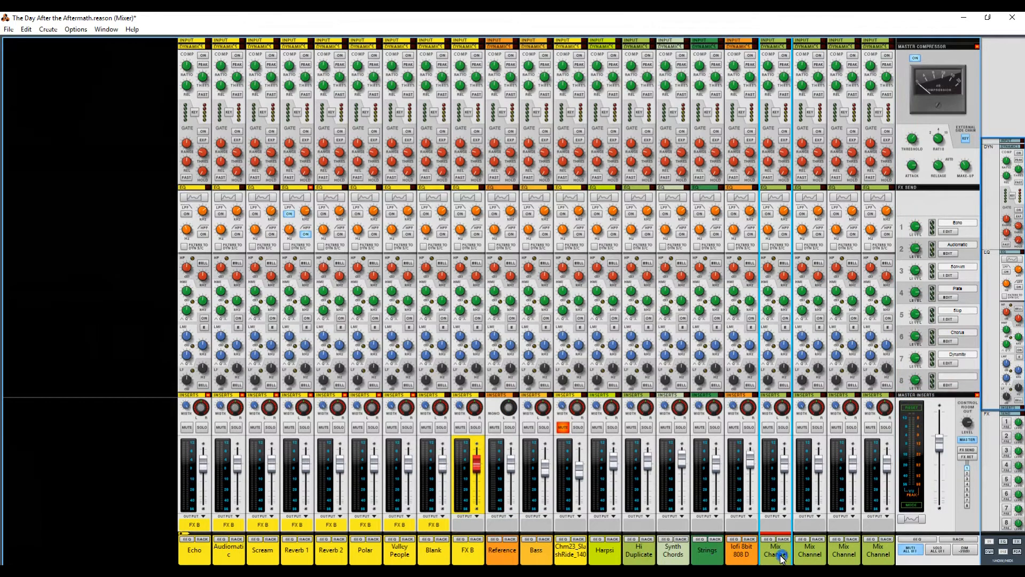
double_click(781, 557)
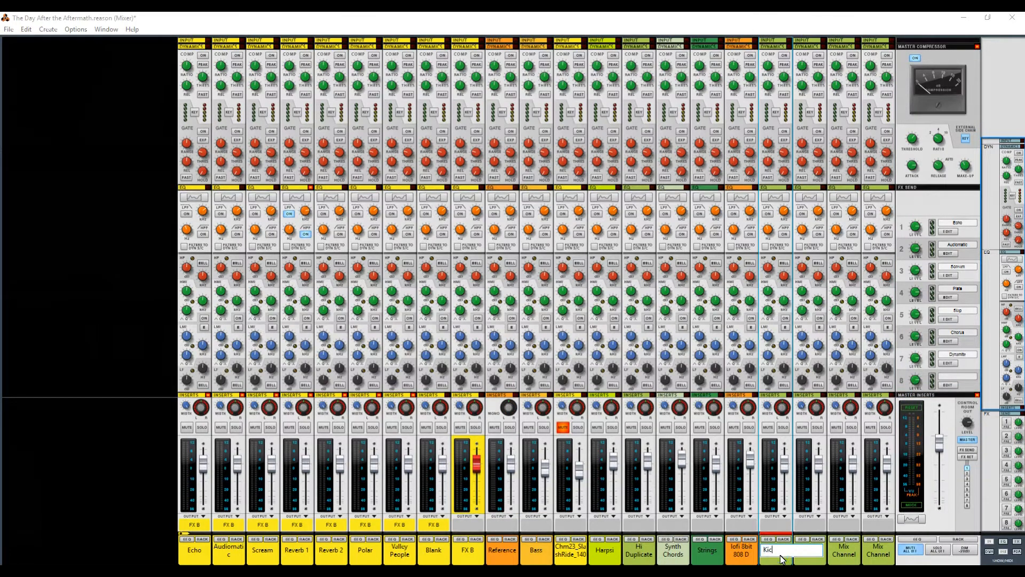
type("Kick")
key("Return")
left_click(808, 551)
double_click(807, 549)
type("Snar")
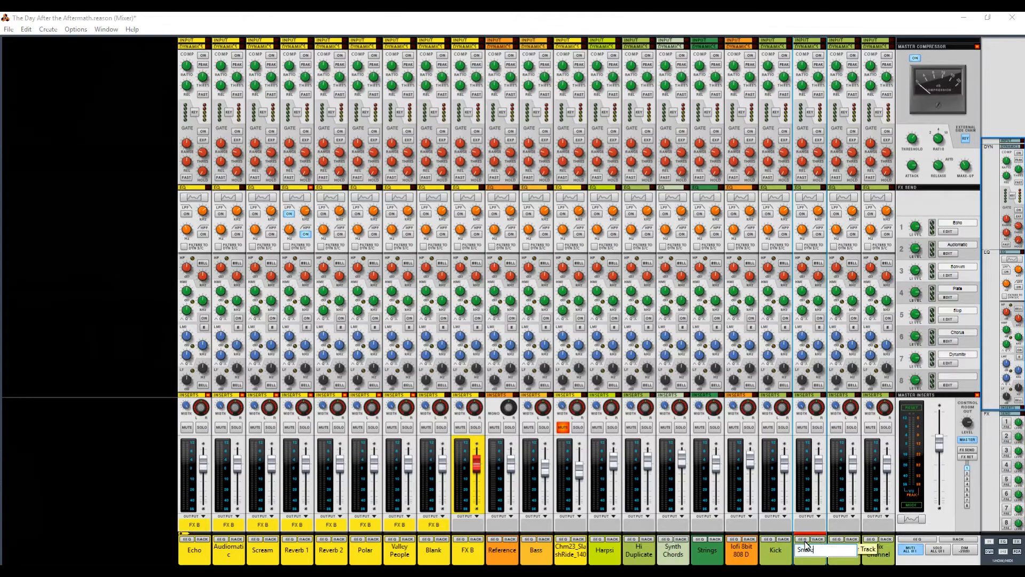
type("e")
key("Return")
Step: Rename the remaining two new mix channels as Ride and Crash
left_click(843, 553)
double_click(843, 555)
type("Ride")
key("Return")
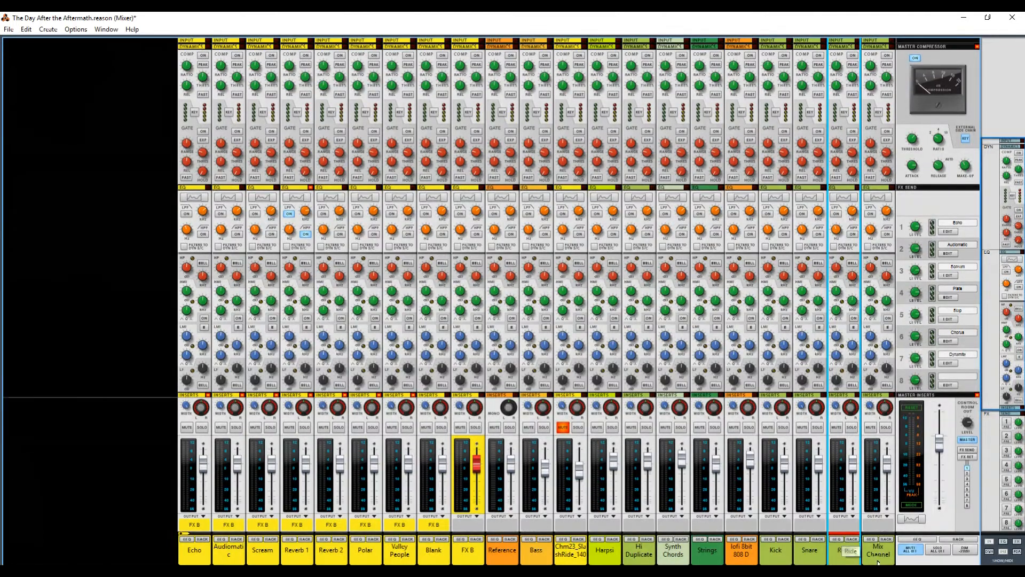
double_click(878, 561)
type("Crash")
key("Return")
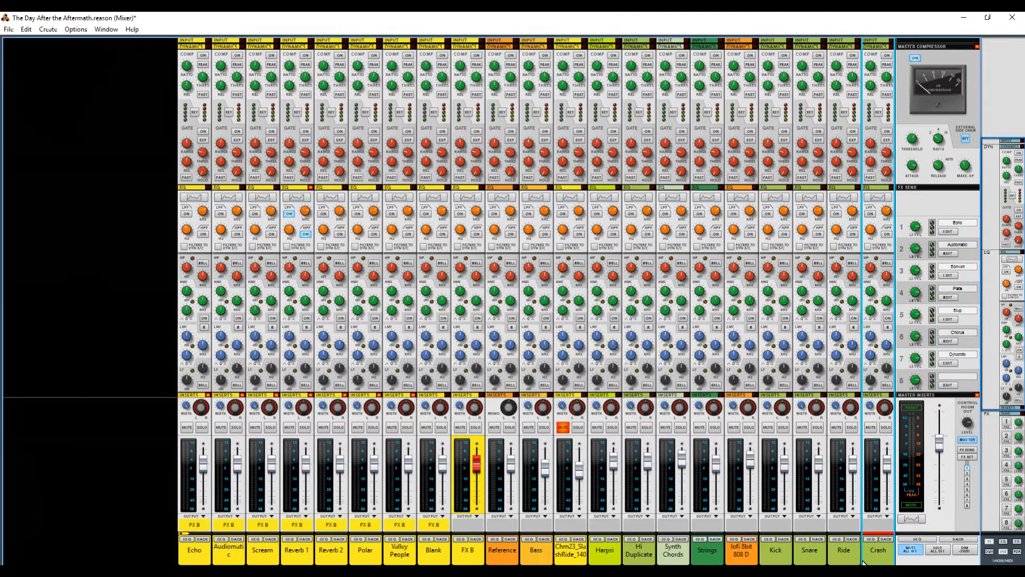
Step: On the back of the rack, cable Kong's audio outputs 3–4 to the Kick mix channel's input
key("alt+Tab")
key("alt+Tab")
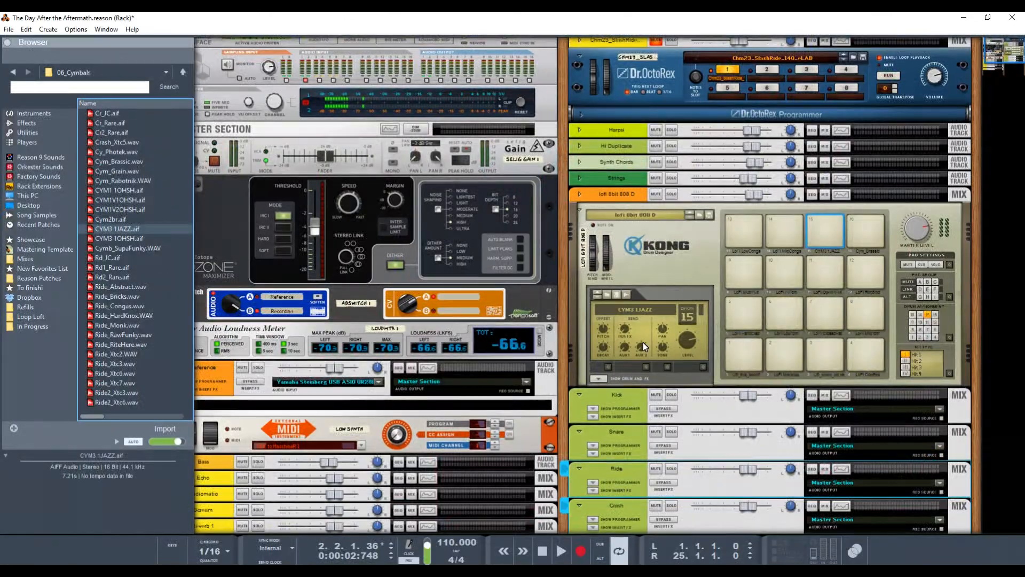
key("Tab")
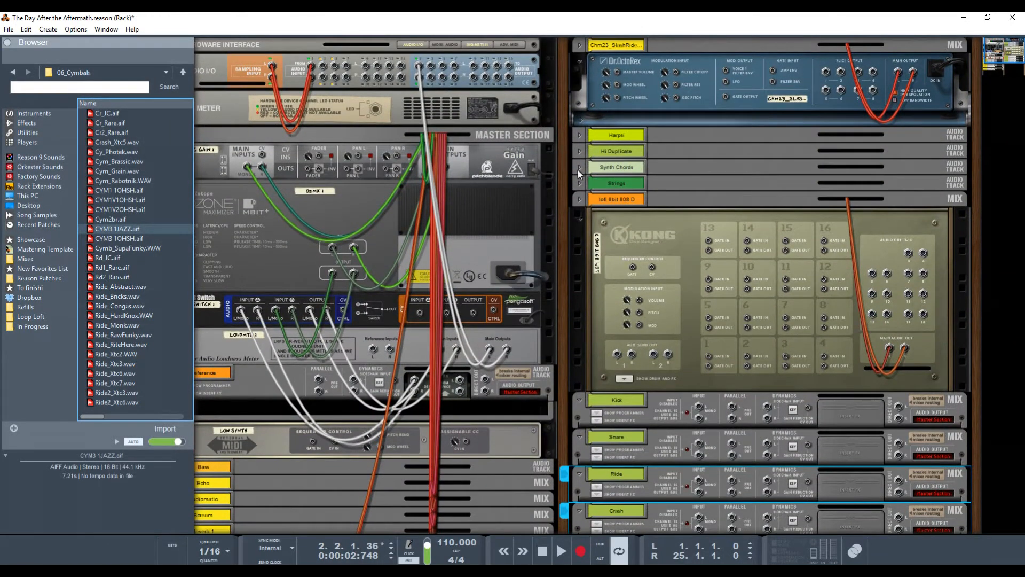
scroll(714, 280, "down", 3)
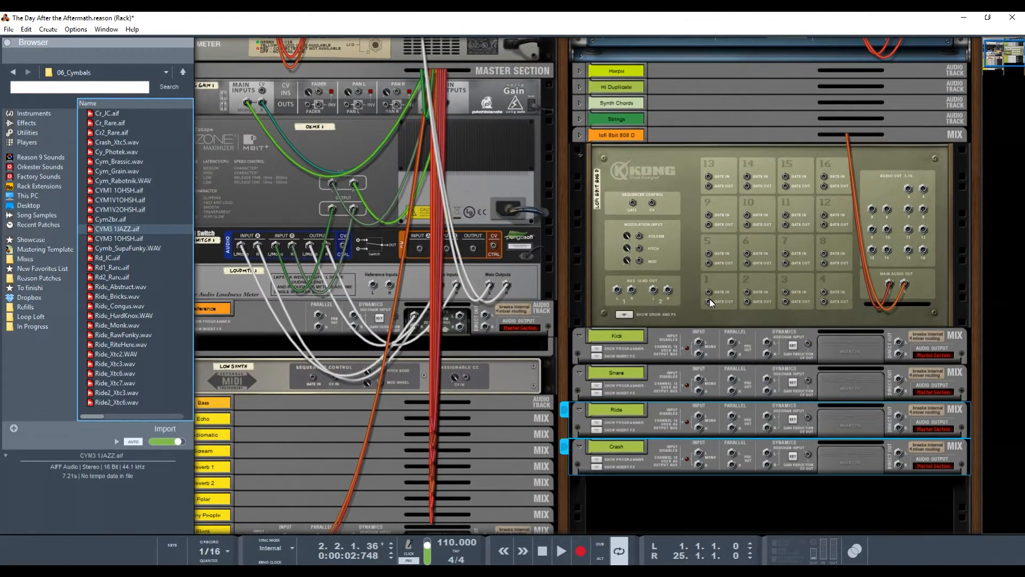
left_click(908, 190)
left_click_drag(908, 190, 702, 347)
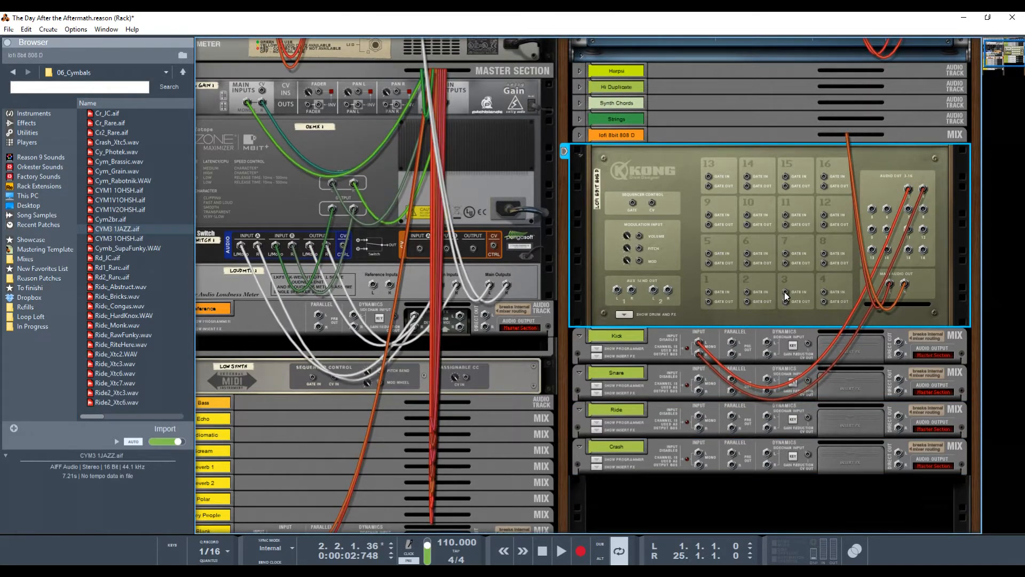
Step: Cable Kong's audio outputs 5–6 to the Snare mix channel's input
key("Tab")
key("Tab")
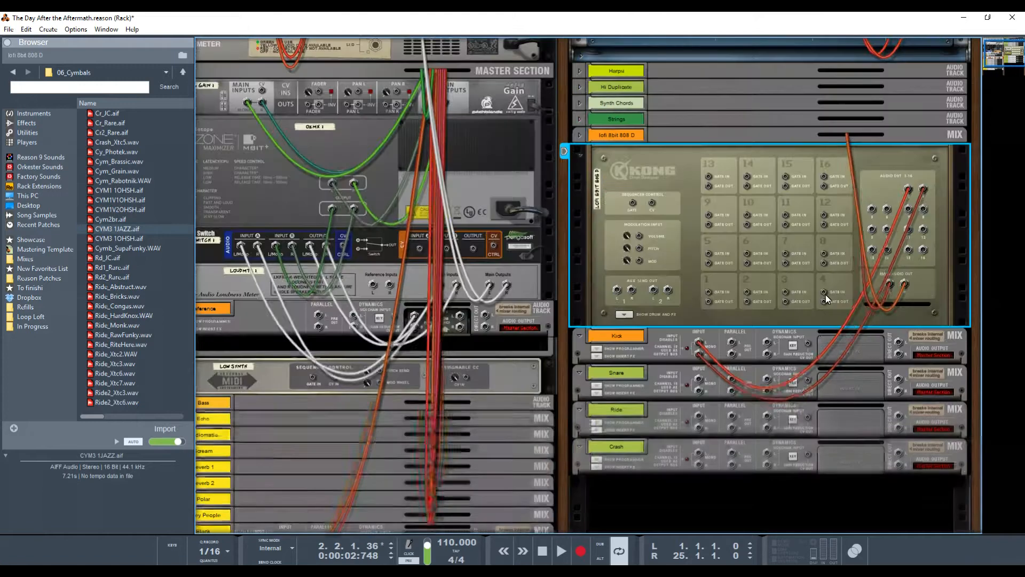
left_click_drag(870, 211, 700, 380)
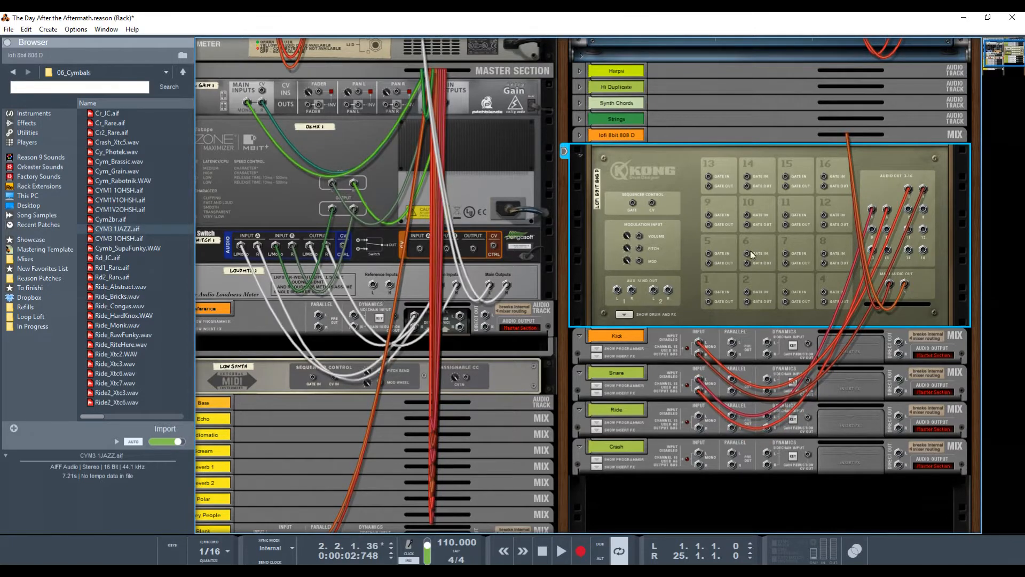
Step: Cable Kong's audio outputs 7–8 to the Ride channel's input and outputs 9–10 to the Crash channel's input
key("Tab")
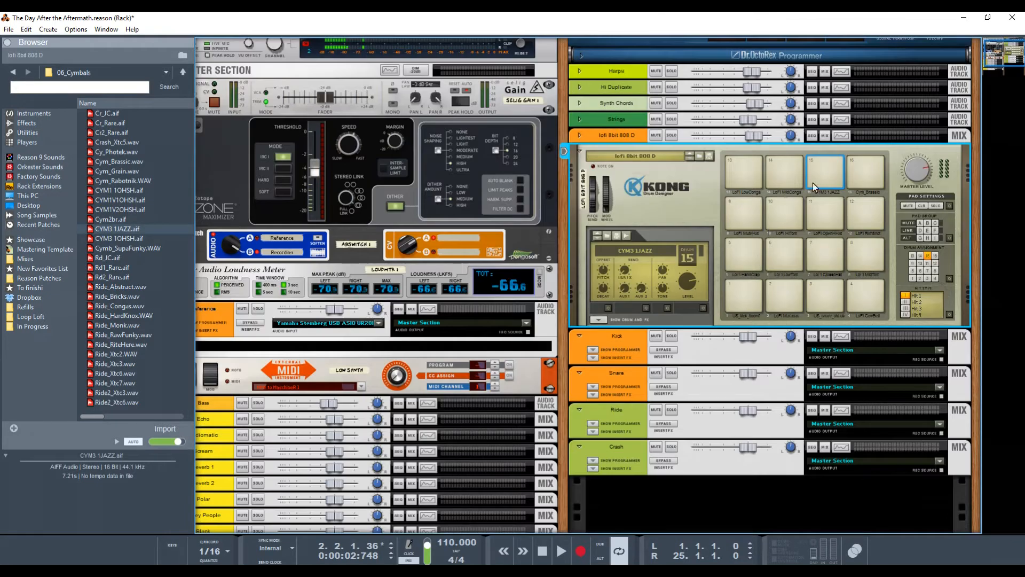
key("Tab")
left_click_drag(908, 209, 699, 416)
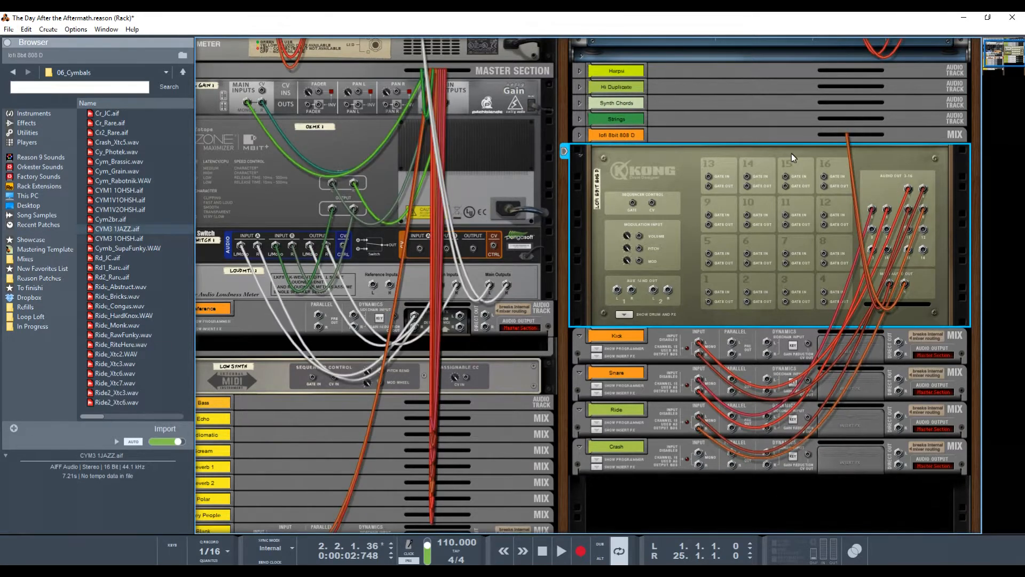
left_click_drag(872, 232, 699, 454)
key("Tab")
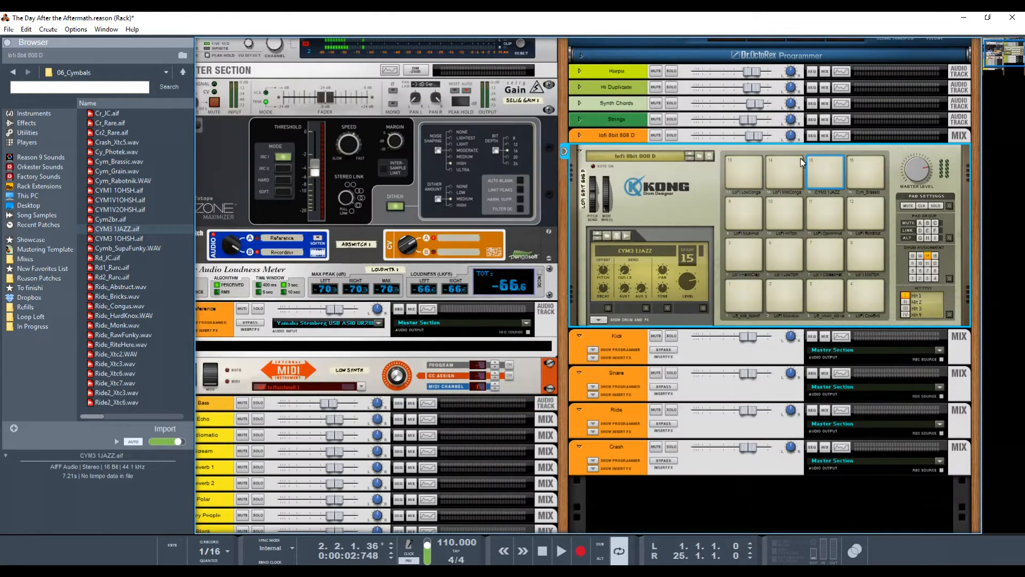
Step: In Kong's drum and FX section, set the drum output of kick pad 1 to Output 3–4 and snare pad 3 to Output 5–6
left_click(743, 306)
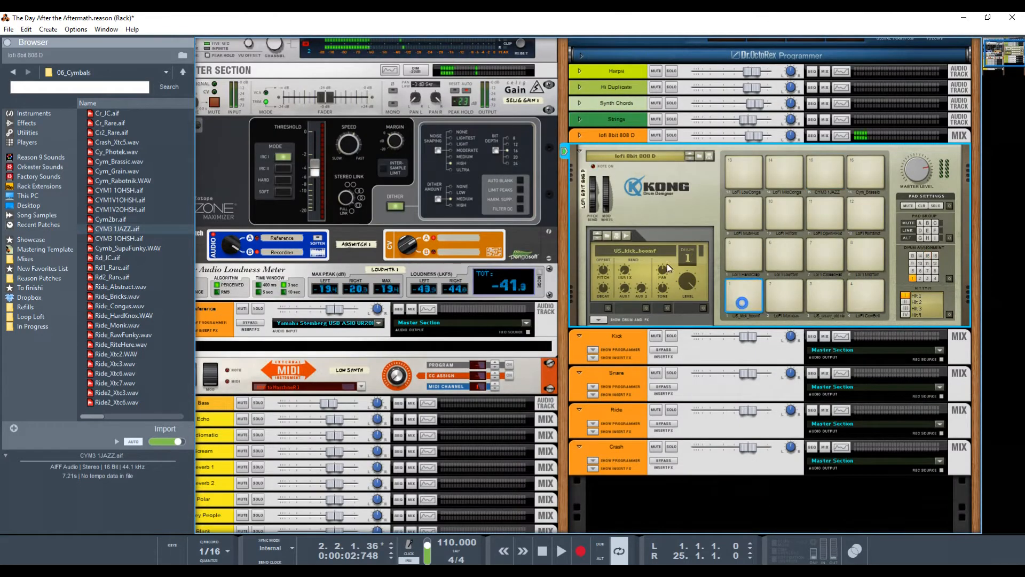
left_click(598, 320)
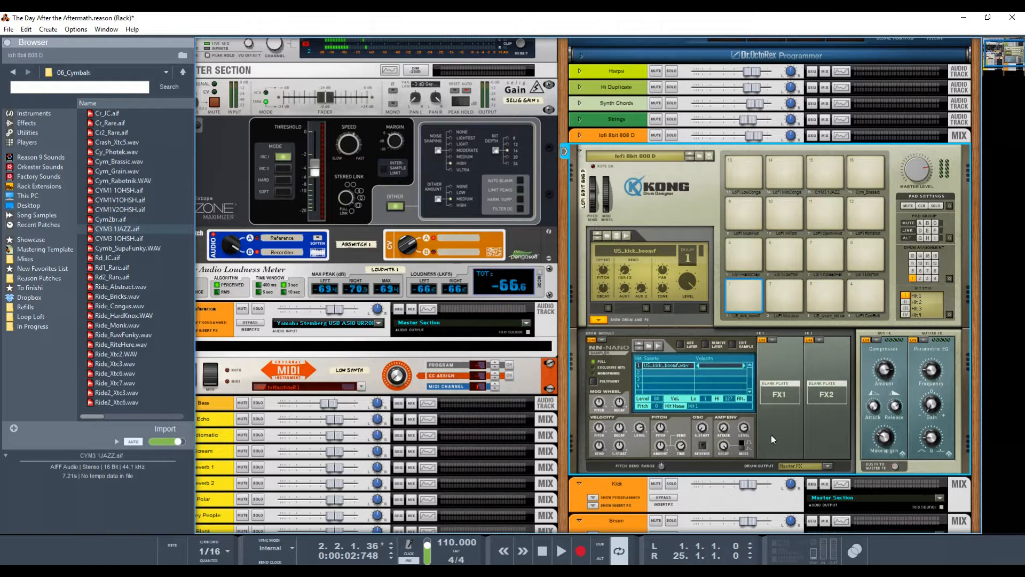
left_click(822, 464)
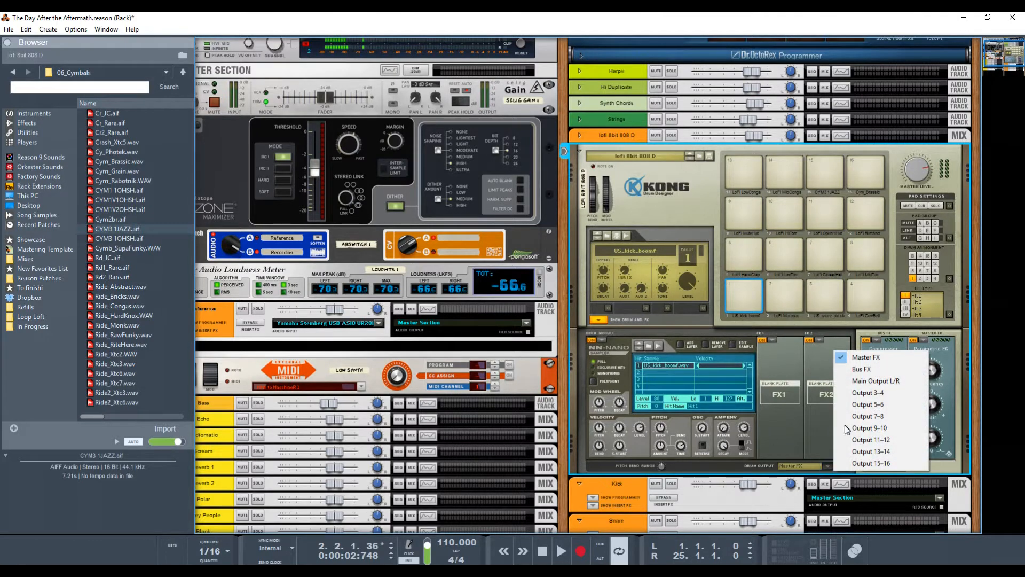
left_click(865, 393)
left_click(822, 295)
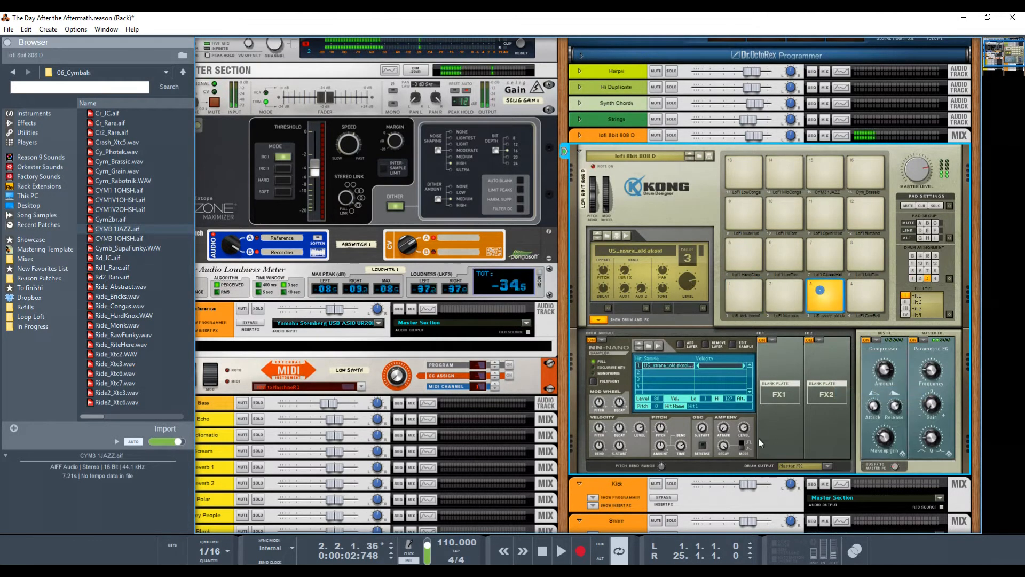
left_click(828, 465)
left_click(861, 401)
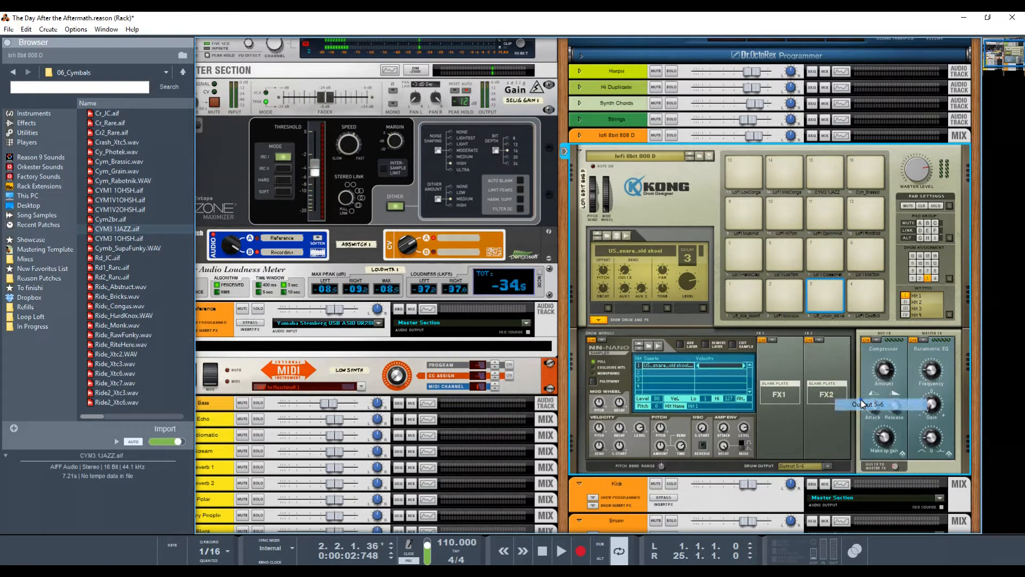
Step: Set the drum output of the Cym_Brassic pad 16 to Output 7–8 and the CYM3 1JAZZ pad 15 to Output 9–10
left_click(856, 180)
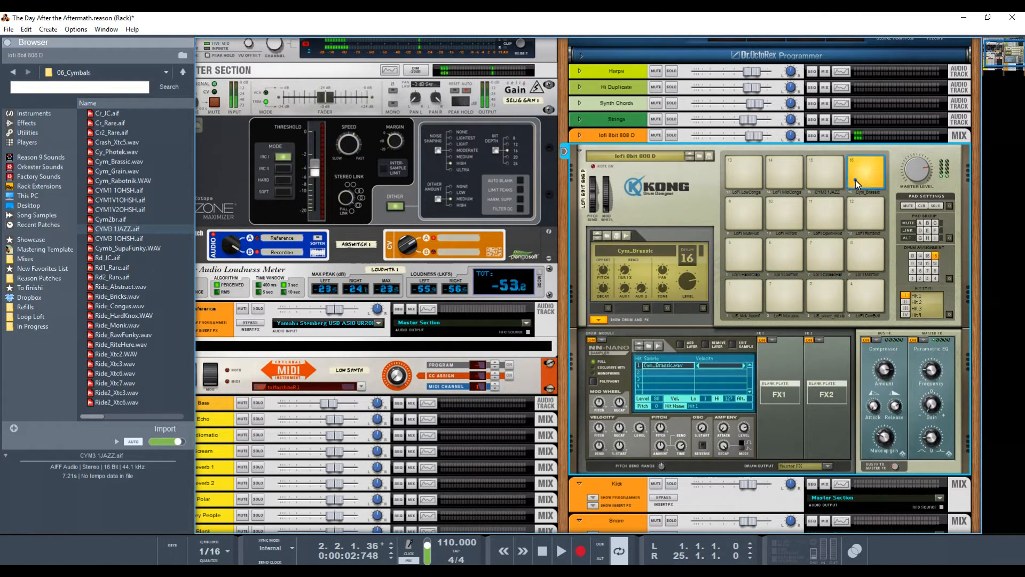
left_click(827, 465)
left_click(859, 415)
left_click(824, 182)
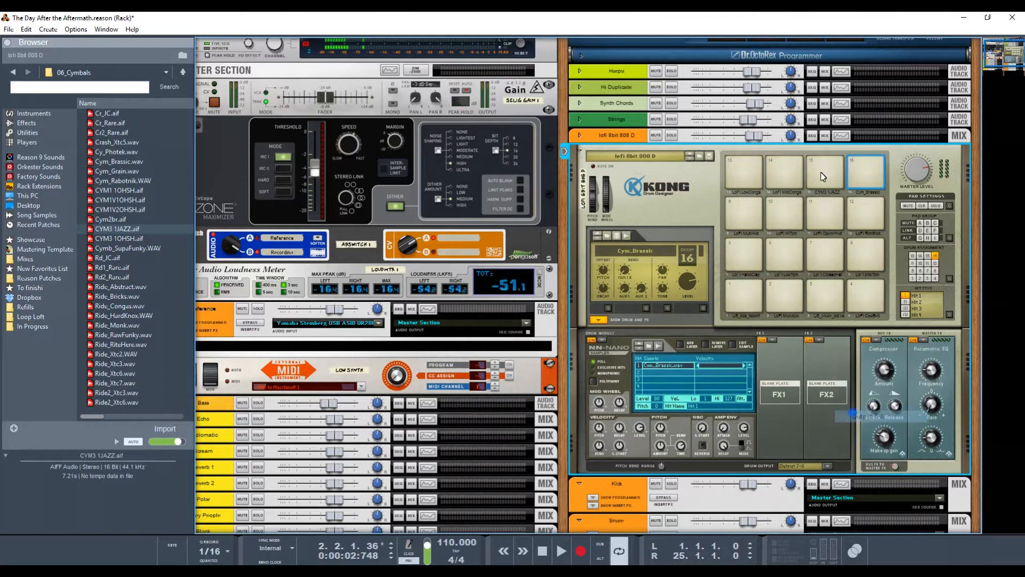
left_click(822, 464)
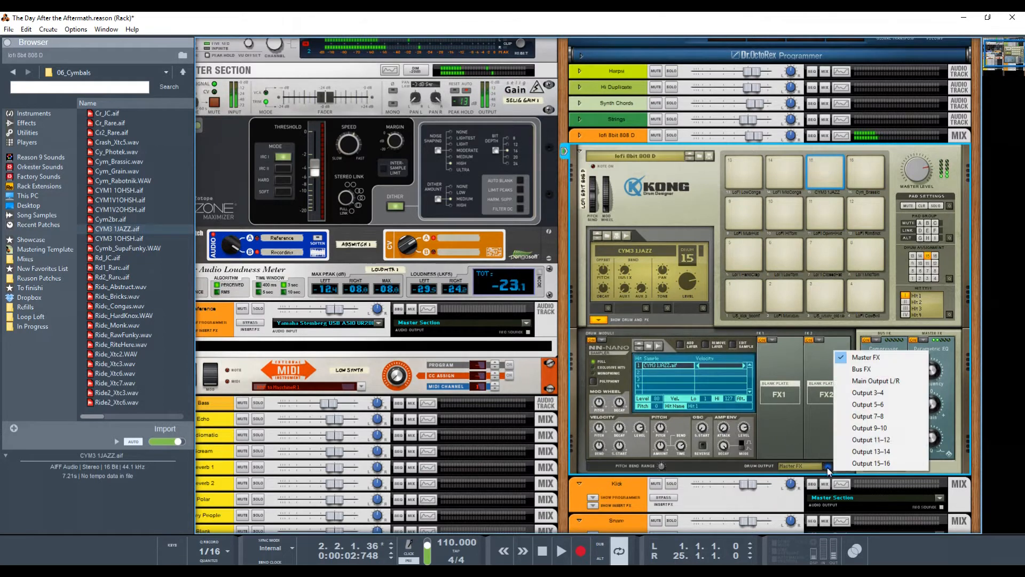
left_click(852, 430)
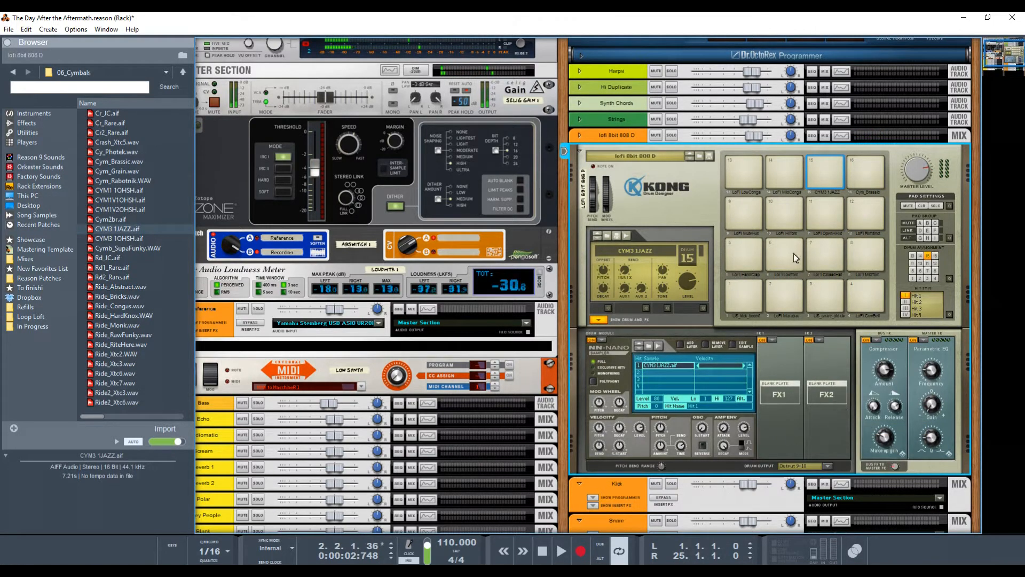
left_click(860, 173)
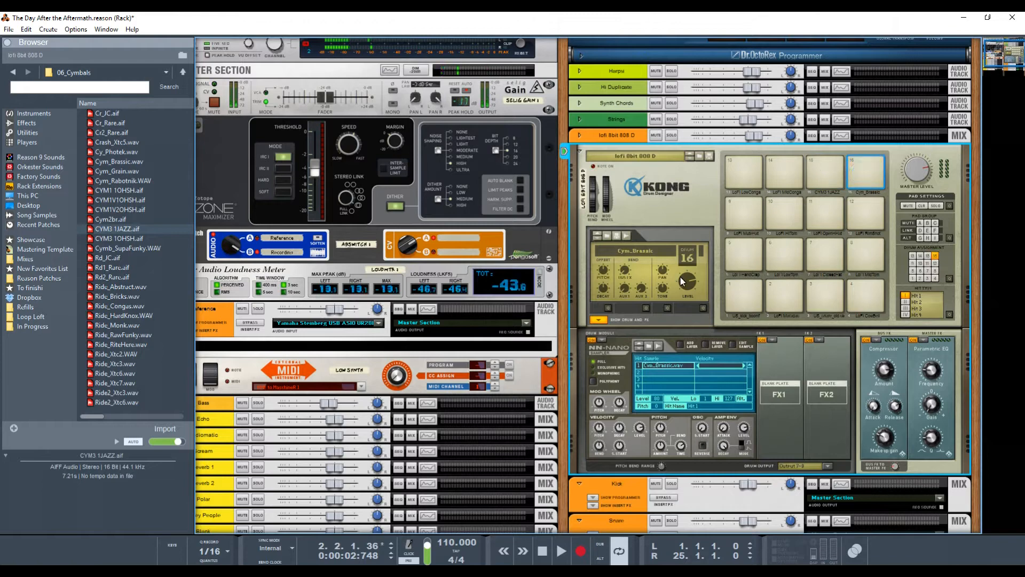
Step: Collapse Kong's drum and FX section, and mute the original Mix Channel above Kong while the song plays
key("alt+Tab")
key("alt+Tab")
key("Tab")
key("Tab")
left_click(603, 320)
key("space")
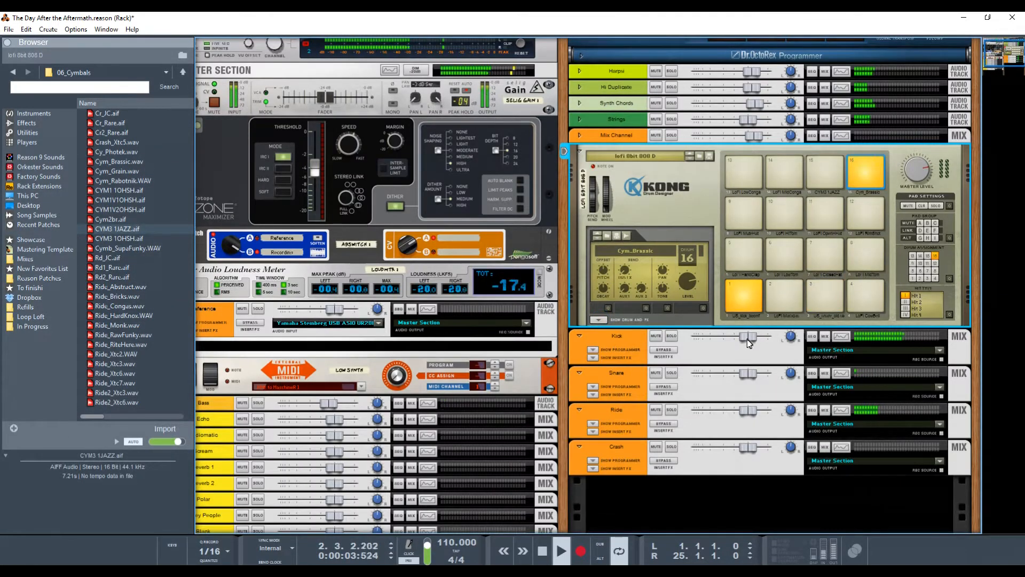
left_click(655, 135)
Step: Pull the Snare, Ride and Crash channel faders all the way down and set the Kick channel level to about -5 dB
left_click_drag(749, 375, 695, 374)
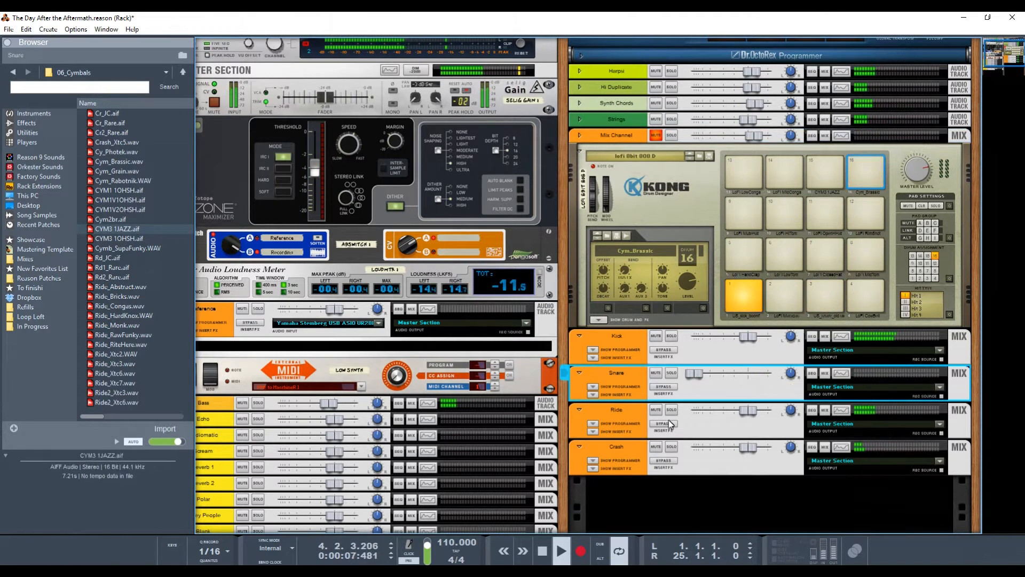
left_click_drag(747, 410, 694, 410)
left_click_drag(747, 448, 694, 447)
left_click_drag(751, 340, 741, 342)
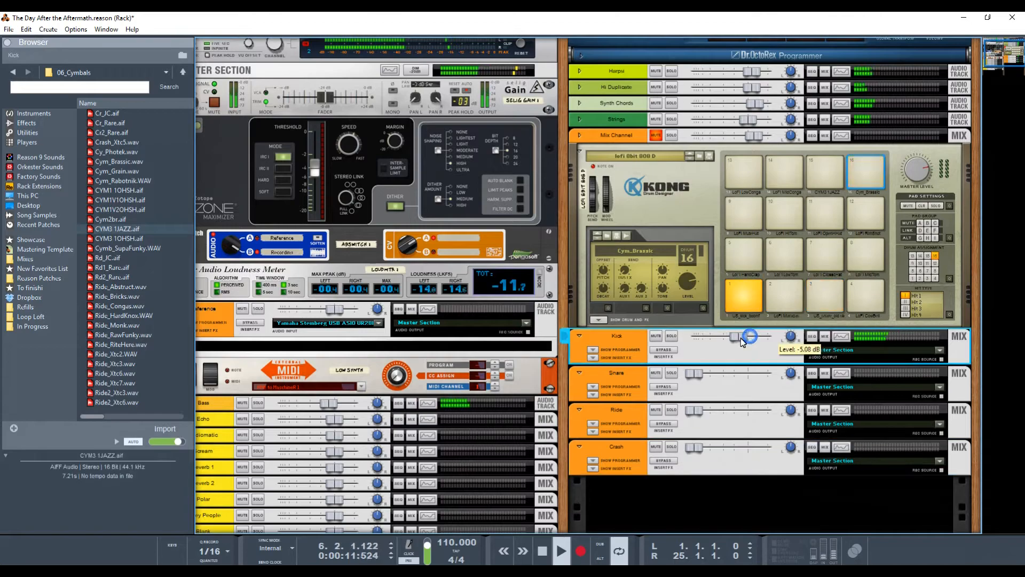
Step: Open the lofi 8bit 808 D drum clip's notes in the sequencer and show the clip at full length
key("alt+Tab")
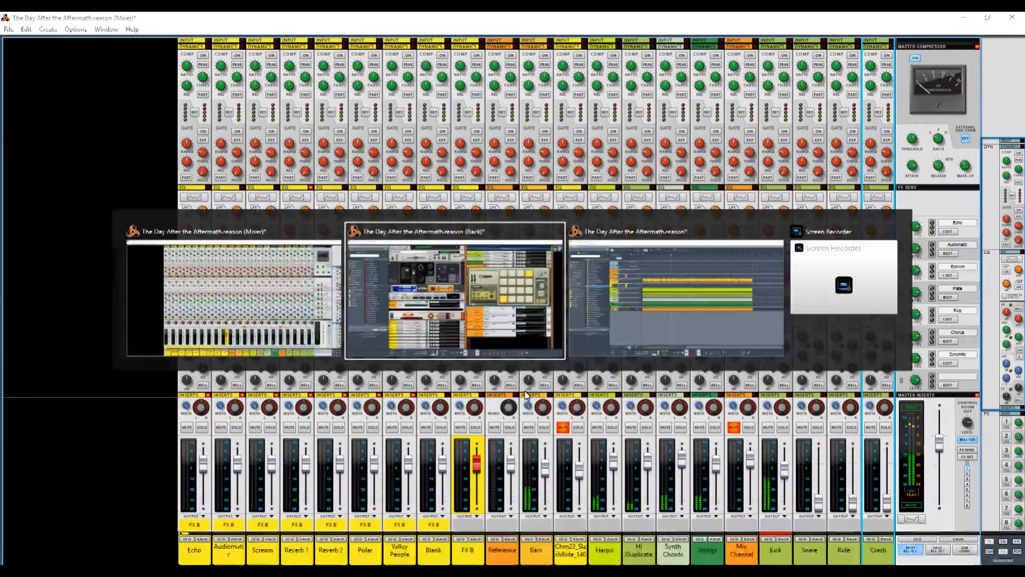
key("alt+Tab")
key("alt+Tab")
double_click(465, 346)
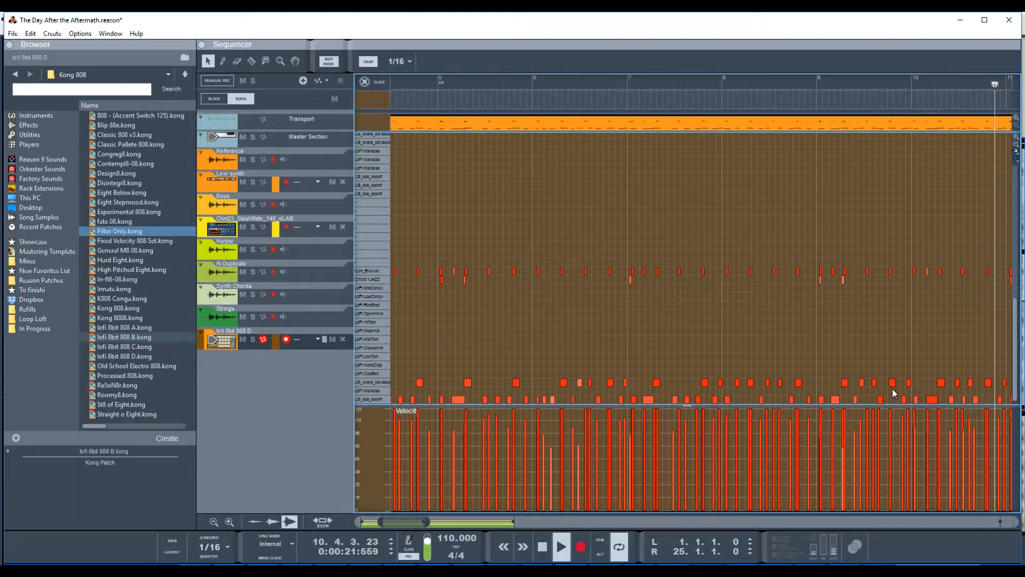
left_click_drag(468, 526, 528, 523)
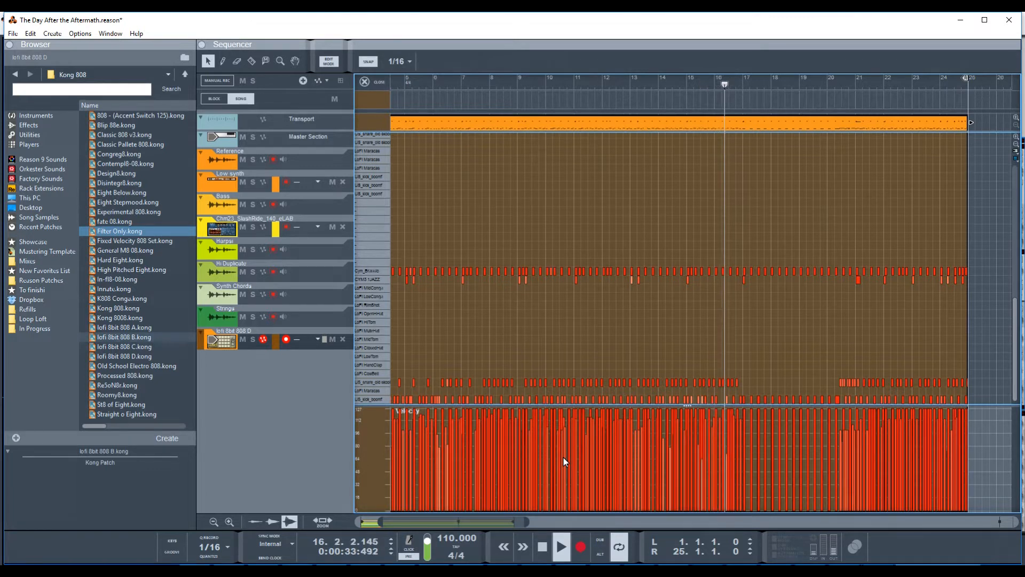
Step: Play the song from about bar 20 and show the whole drum clip from bar 1 to bar 25
left_click(844, 79)
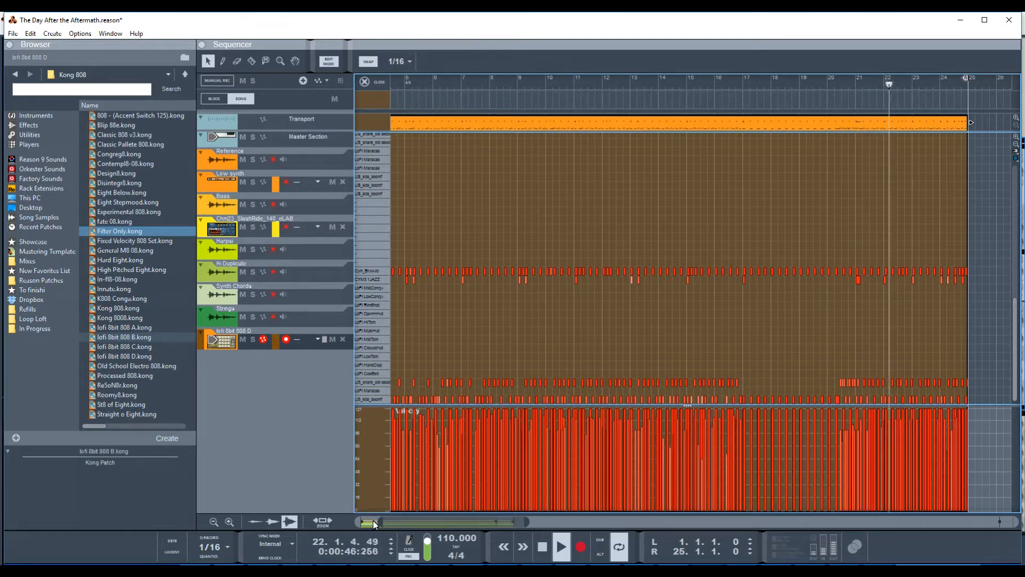
left_click_drag(385, 520, 372, 521)
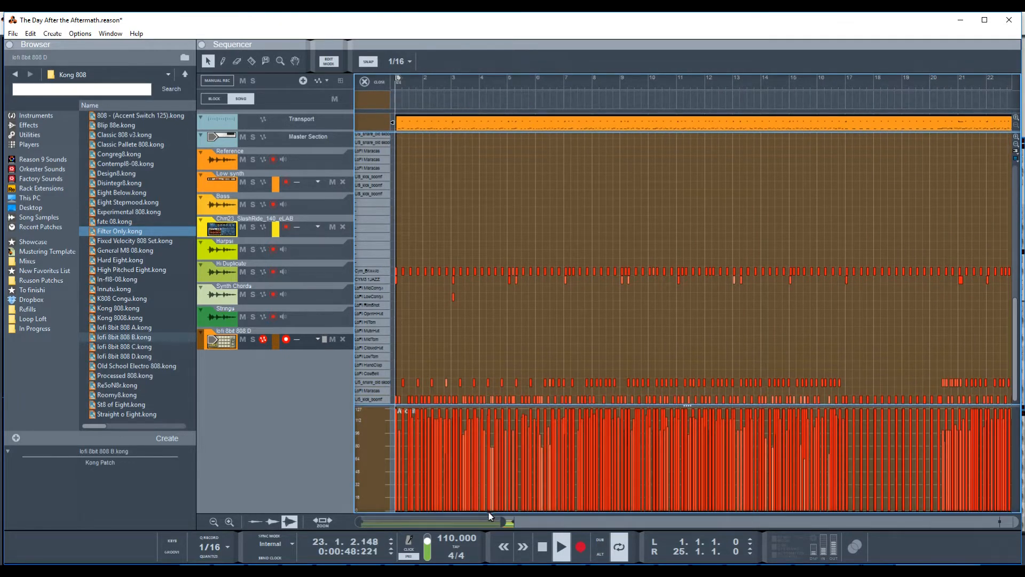
left_click_drag(503, 523, 520, 521)
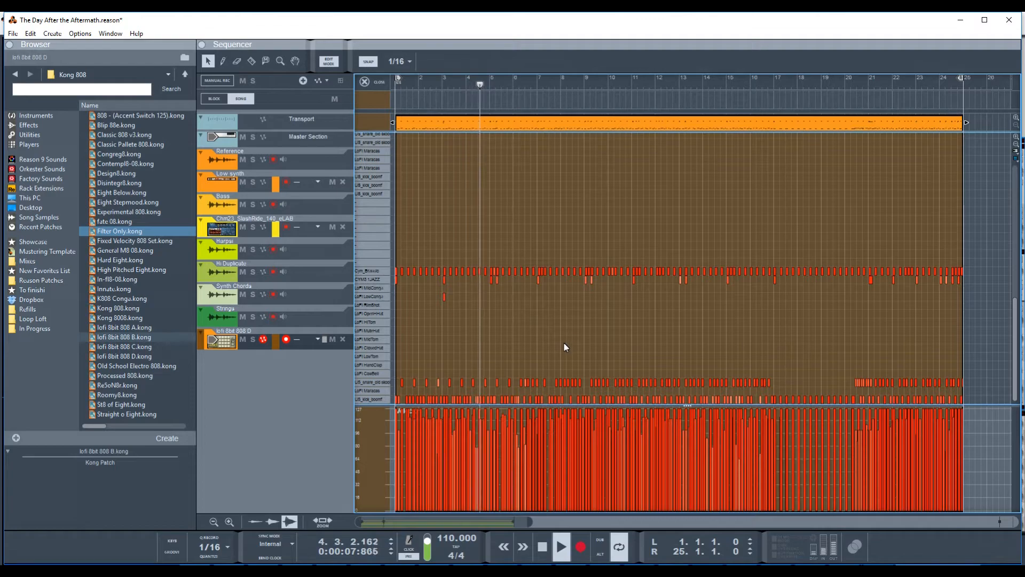
Step: Raise the Snare channel level in the mixer to about -6.6 dB while the song plays
key("F5")
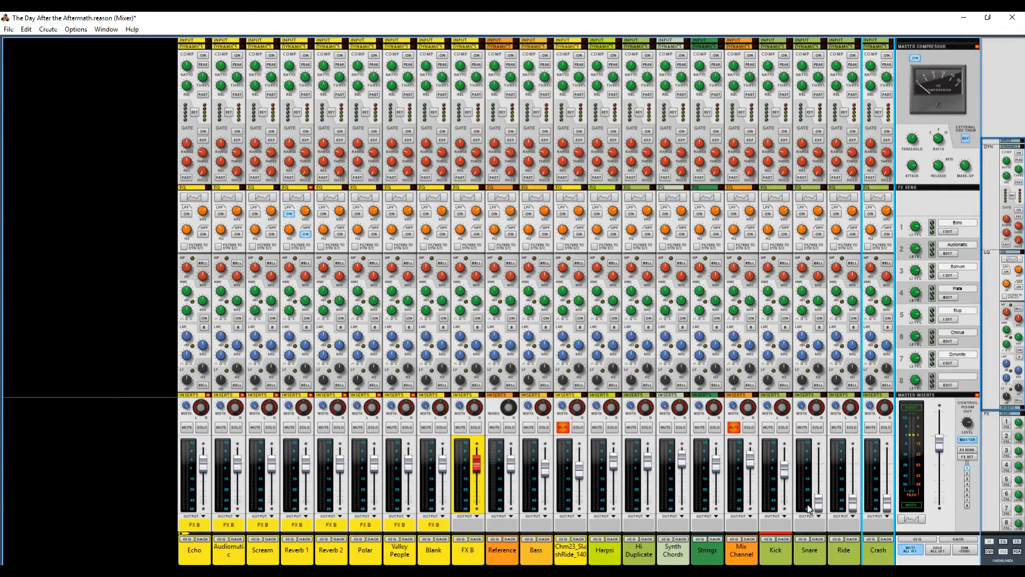
left_click_drag(821, 503, 819, 479)
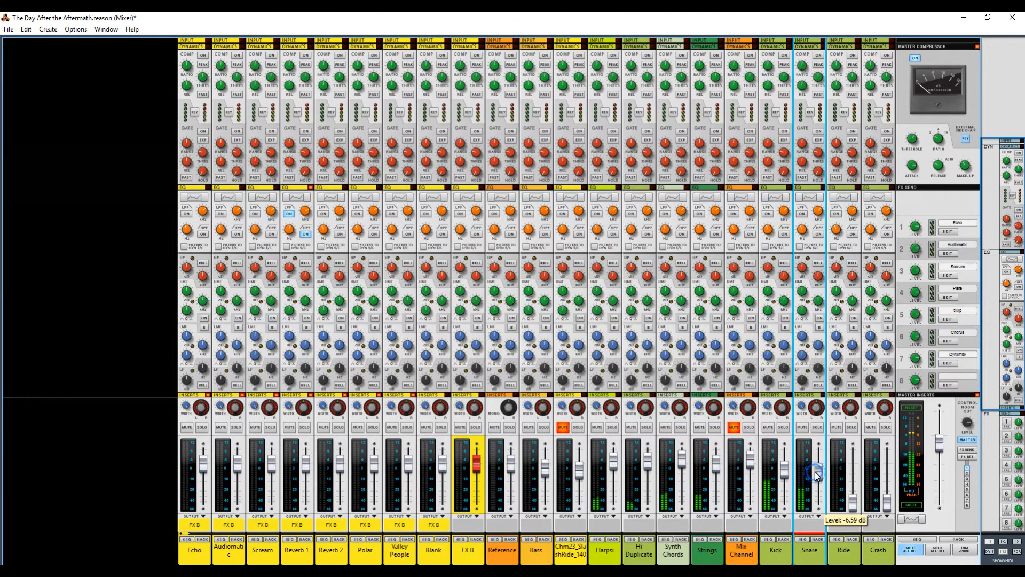
Step: Replay the song's opening bar from bar 1 with the drum notes enlarged to check the kick and snare timing
key("F7")
key("space")
left_click(403, 80)
key("space")
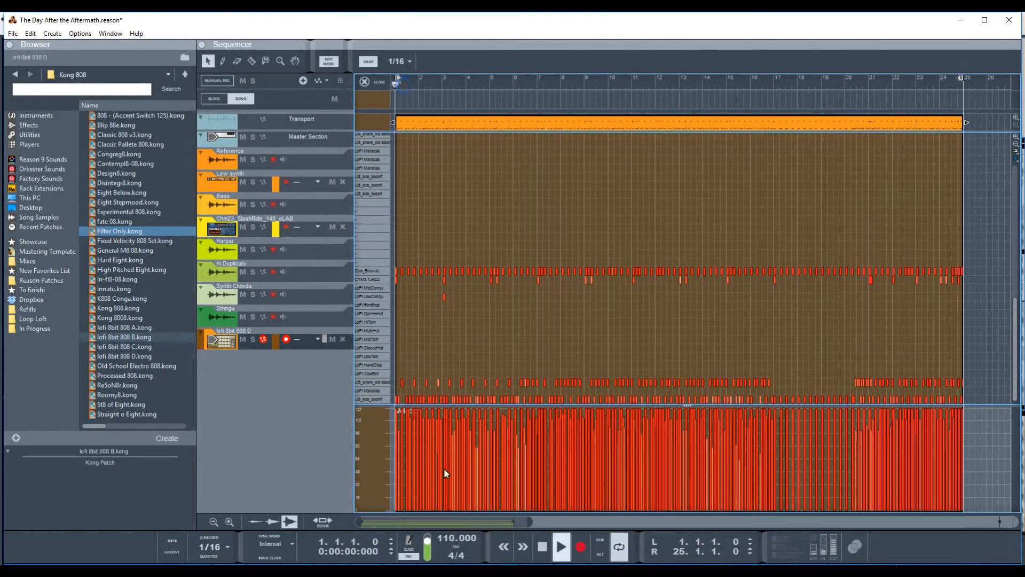
scroll(409, 331, "up", 2)
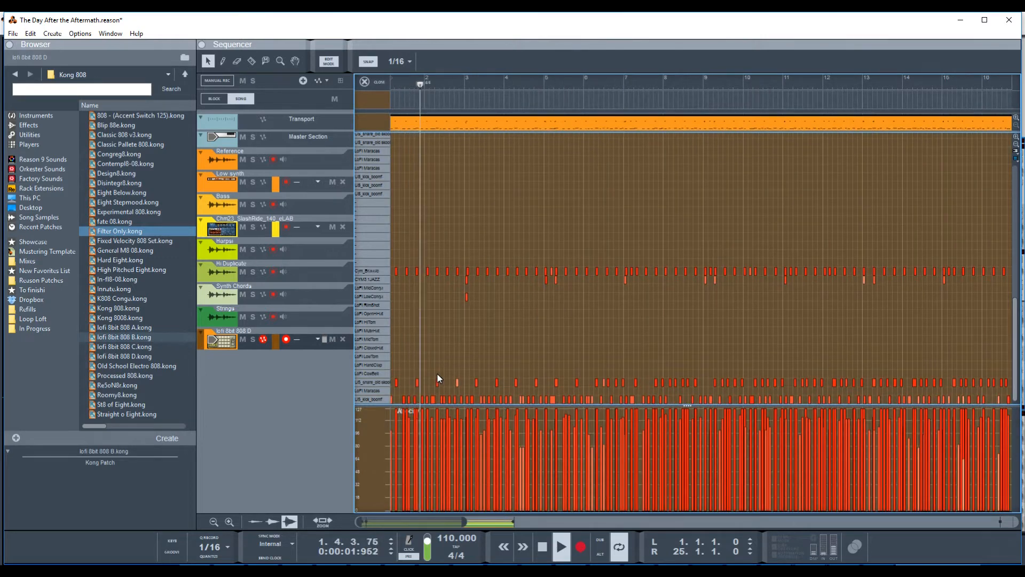
key("space")
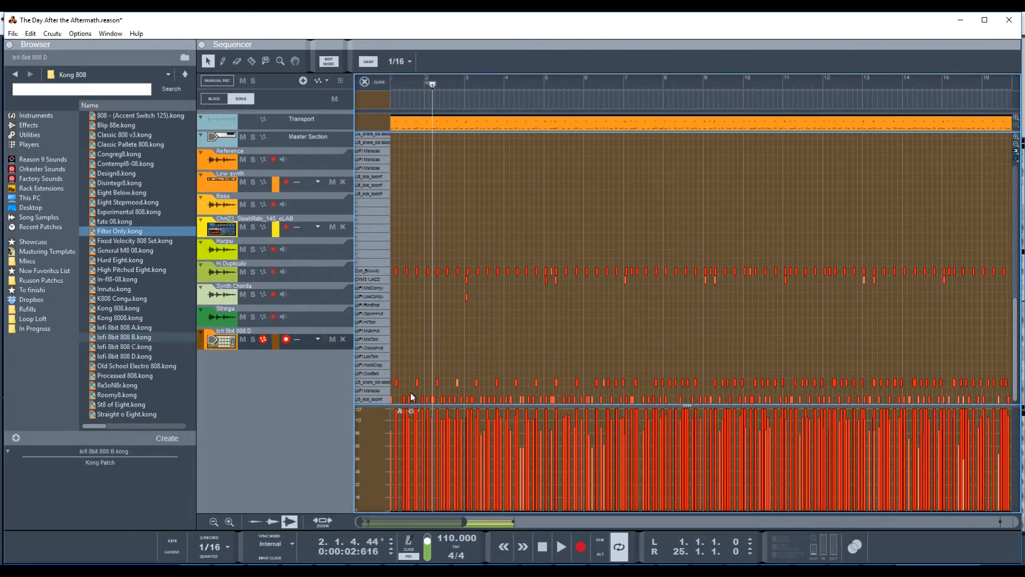
left_click_drag(404, 82, 334, 97)
key("space")
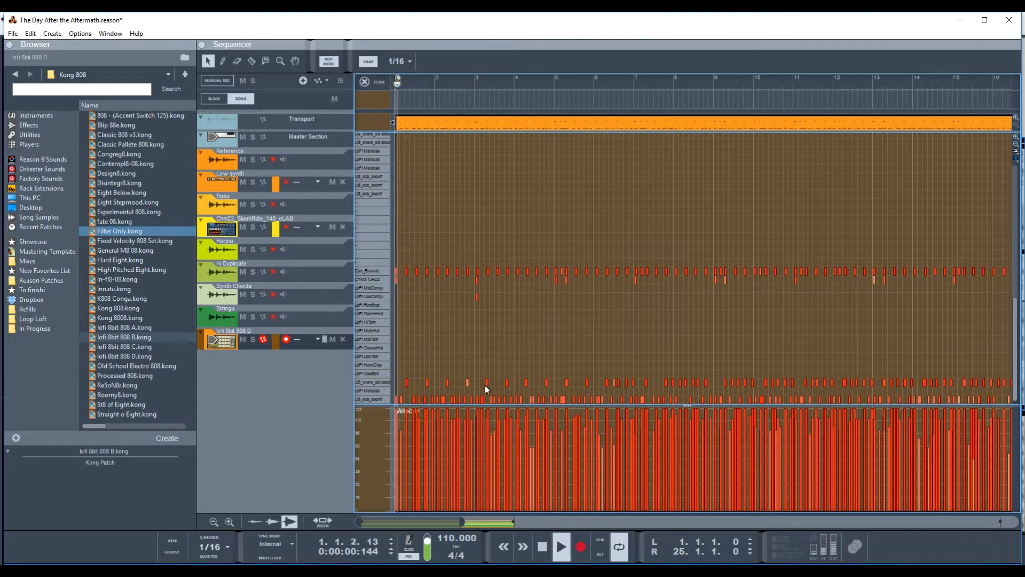
Step: Stop playback and move the kick note in the second half of bar 1 to position 1.3.4.0
key("space")
left_click(424, 401)
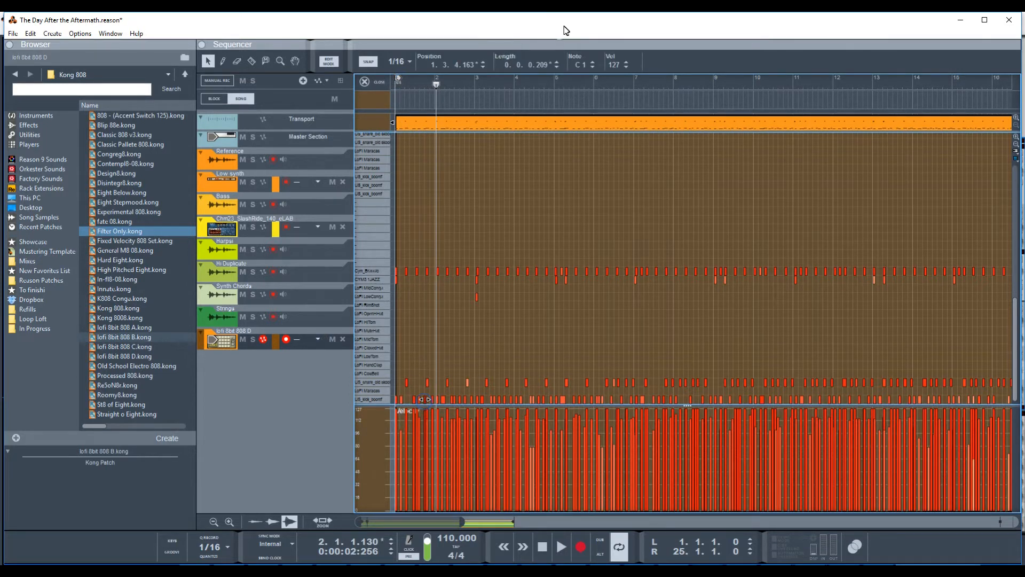
double_click(467, 64)
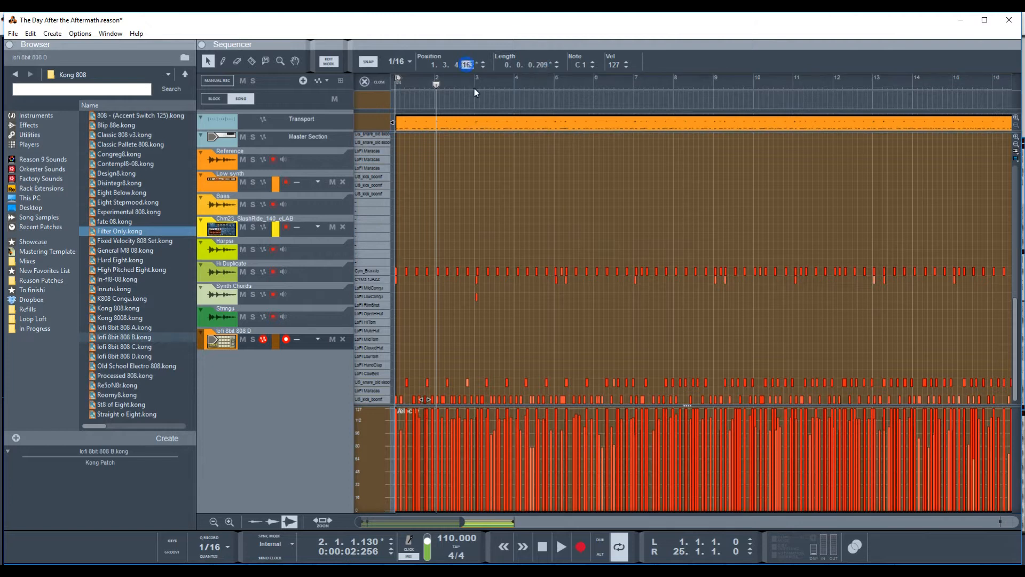
key("Return")
Step: Play bar 1 from the repositioned kick note and again from the start to check its timing
left_click(415, 85)
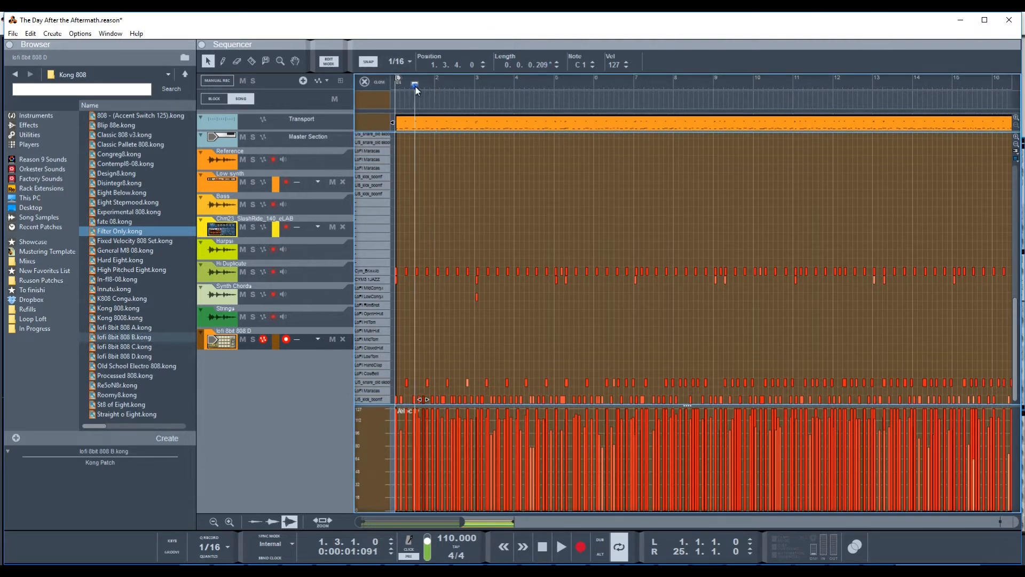
key("space")
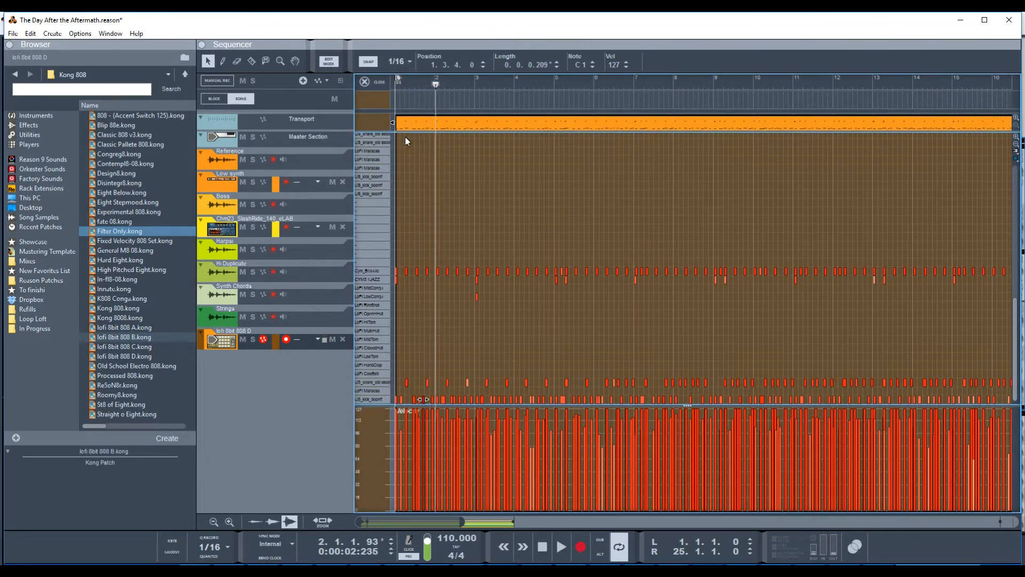
left_click(397, 85)
key("space")
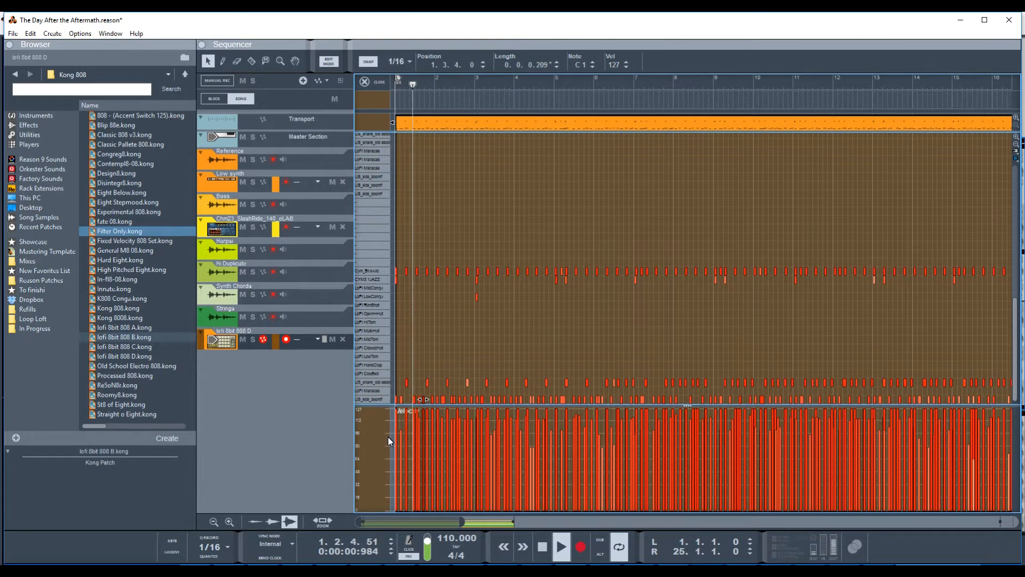
key("space")
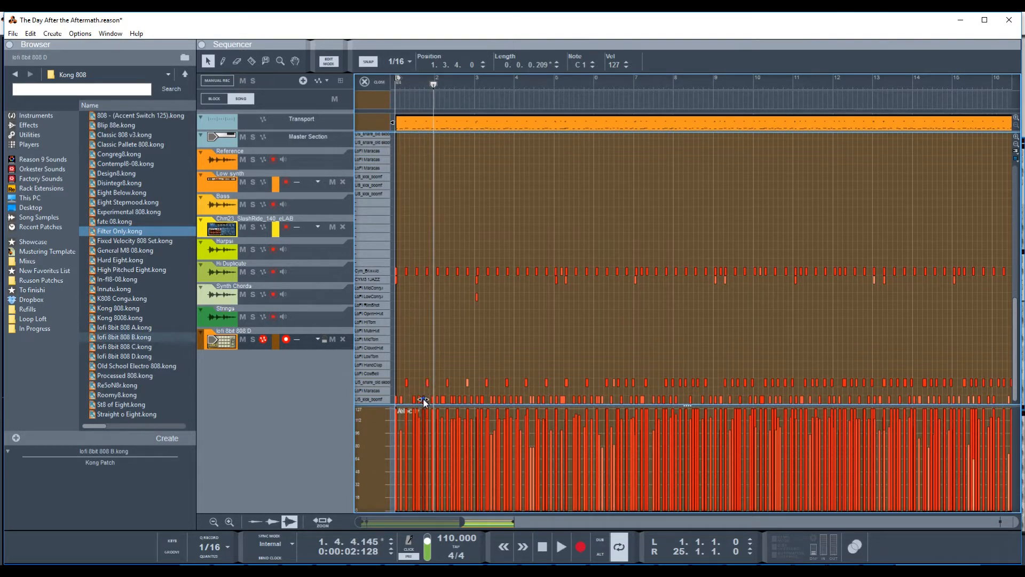
Step: Play on from the second half of bar 1, close the drum clip's note editor and play the arrangement from about bar 21
left_click(421, 83)
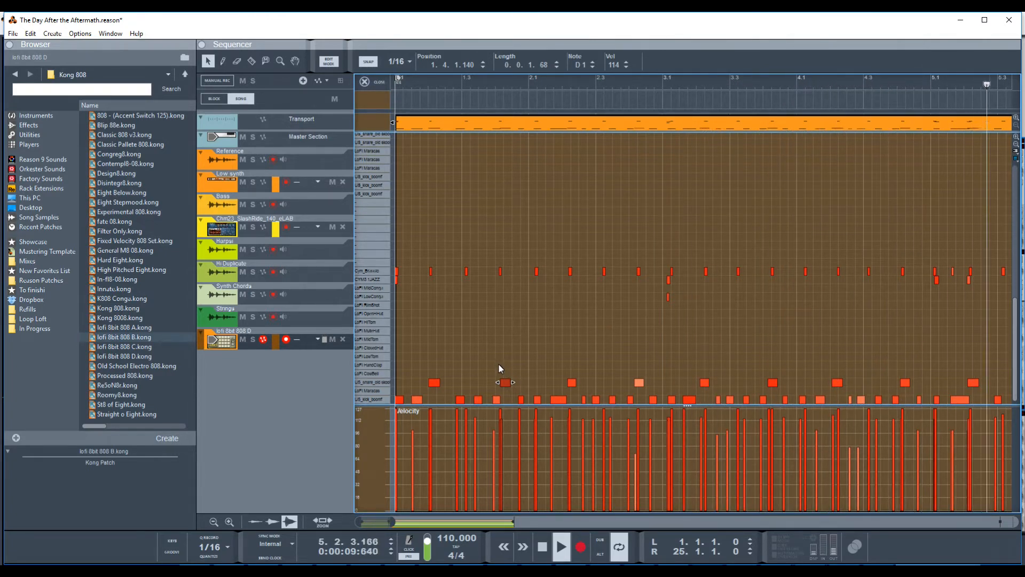
key("ctrl+e")
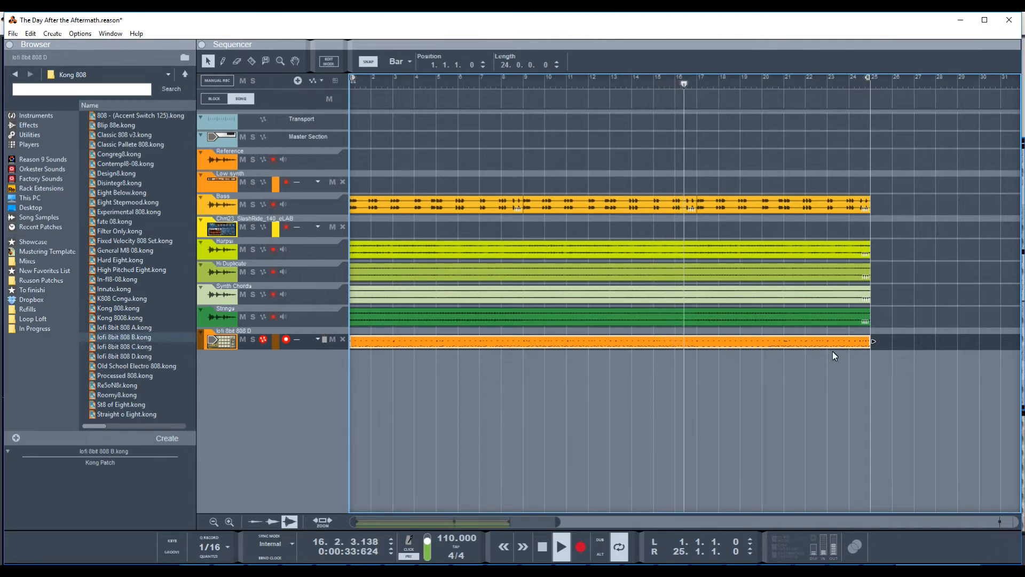
left_click(780, 81)
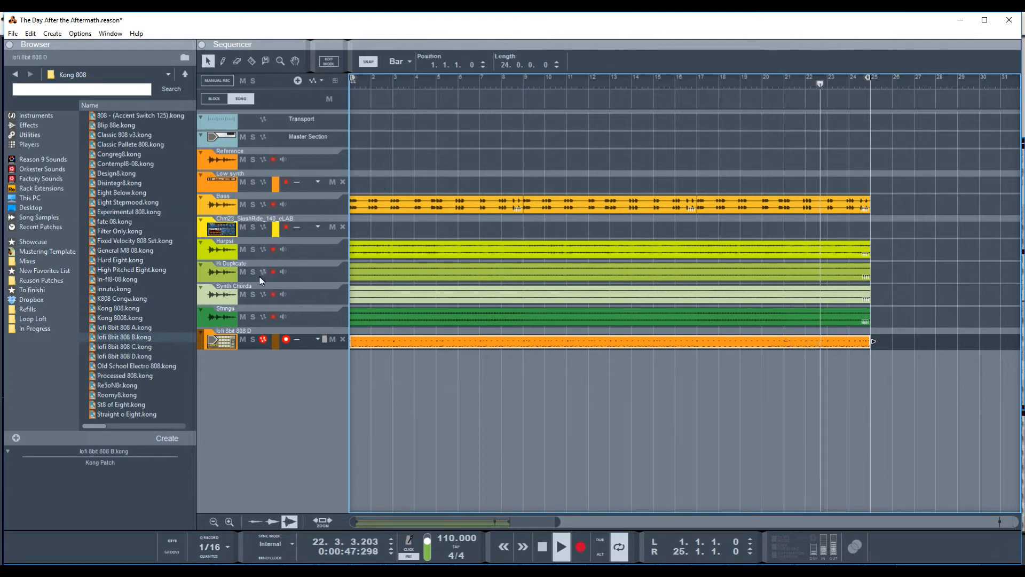
Step: Raise the Ride channel fader in the mixer to about the same height as the Snare's and pan the Ride to the right
key("alt+Tab")
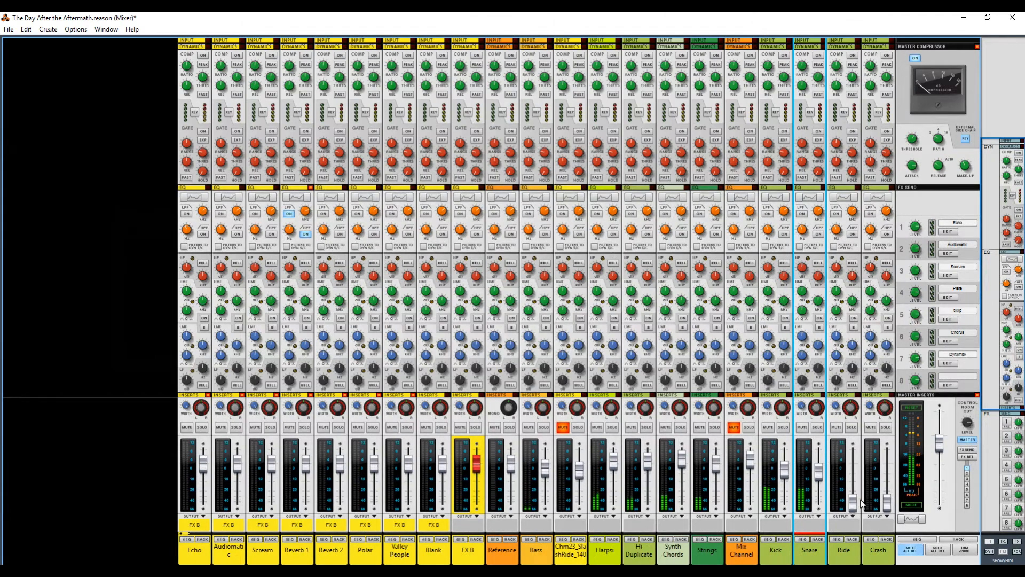
left_click_drag(852, 510, 853, 482)
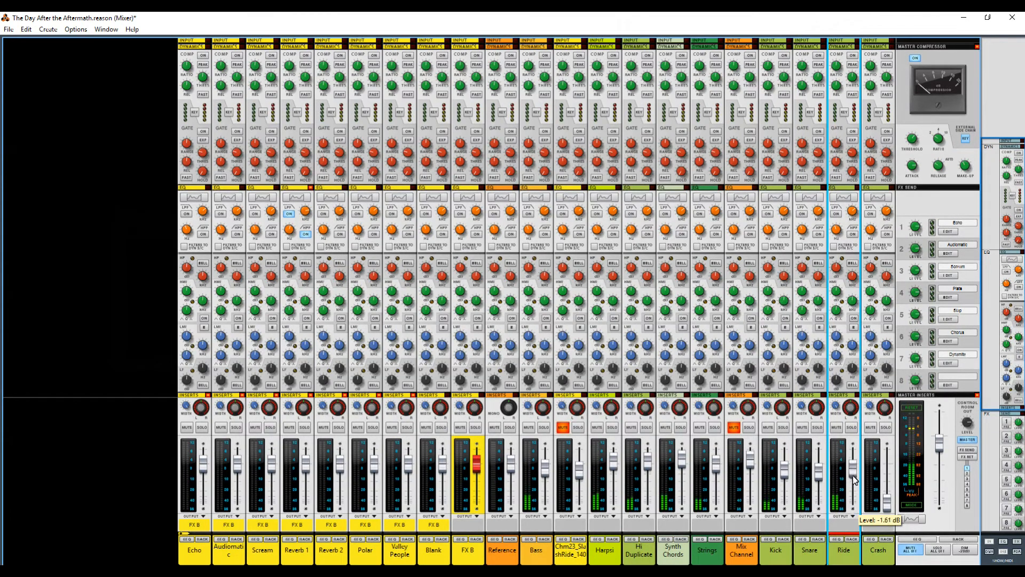
left_click_drag(855, 398, 871, 348)
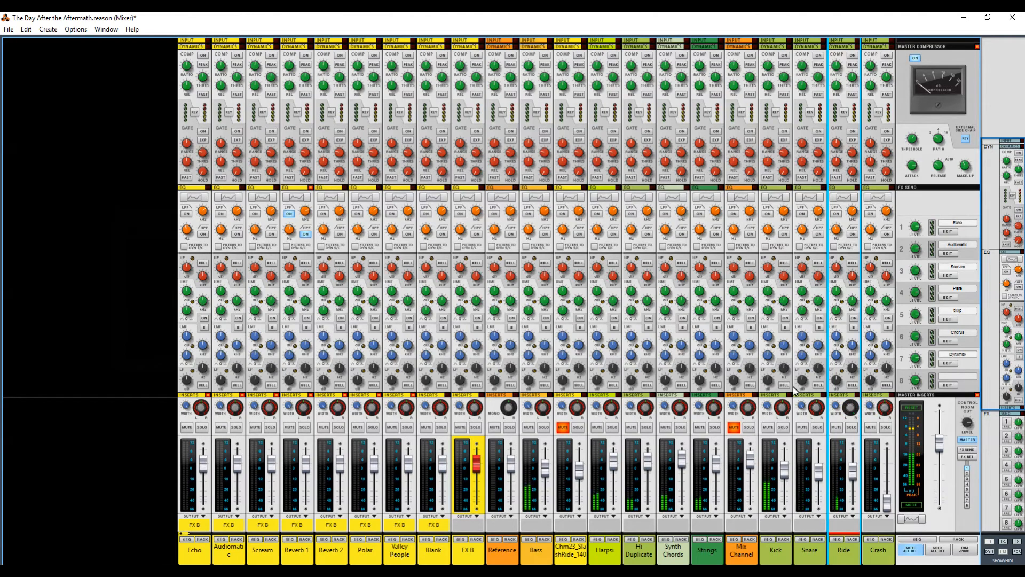
Step: Open the lofi 8bit 808 D drum clip's notes and delete the Cym_Brassic note at 24.4.1 near the clip's end
key("alt+Tab")
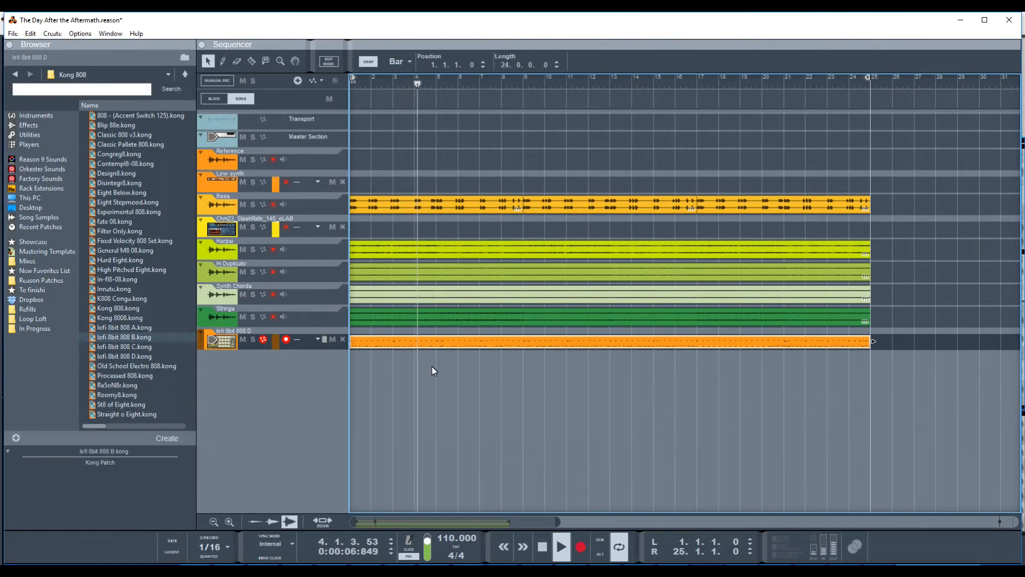
double_click(435, 344)
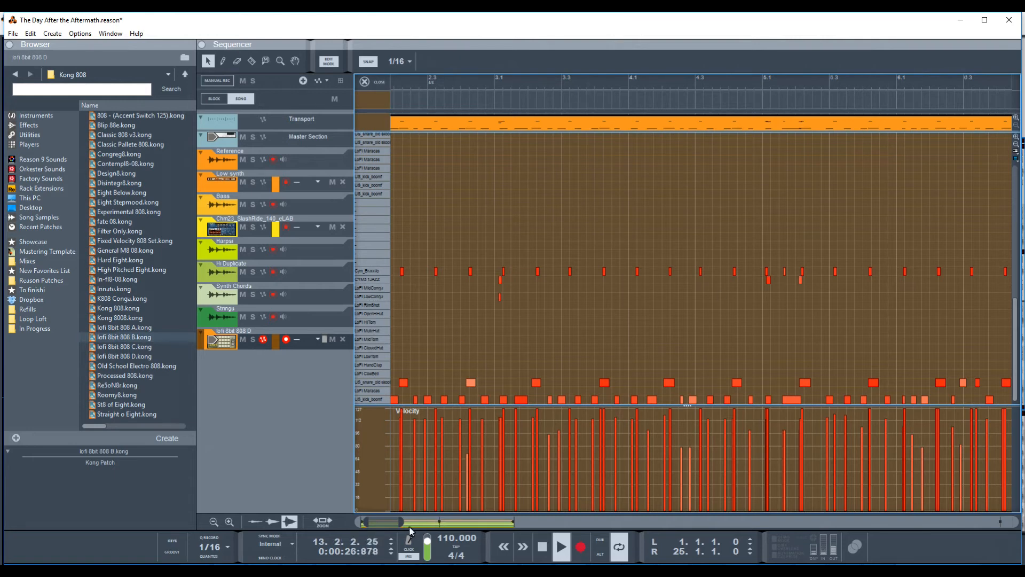
left_click_drag(407, 526, 540, 525)
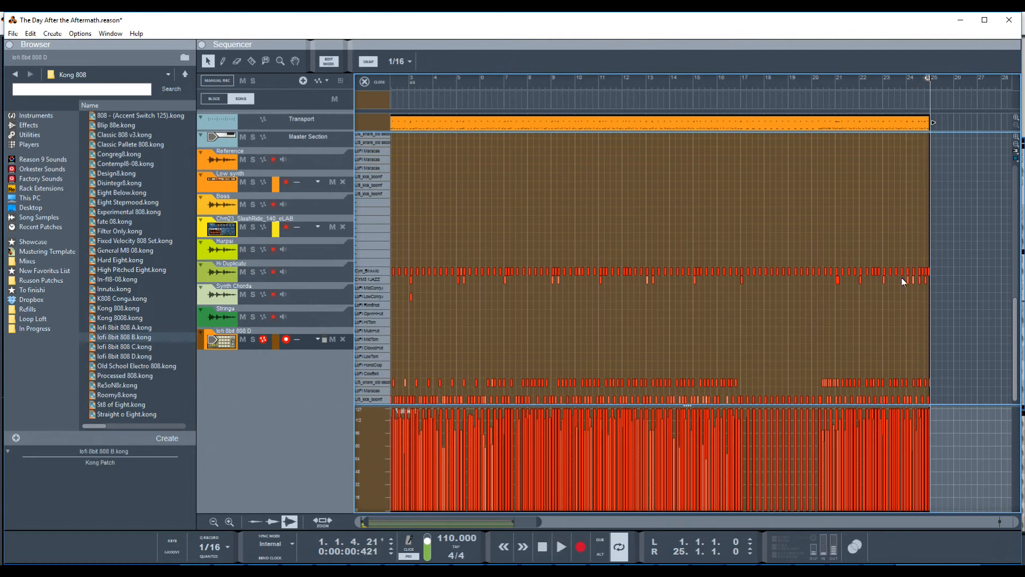
left_click(927, 271)
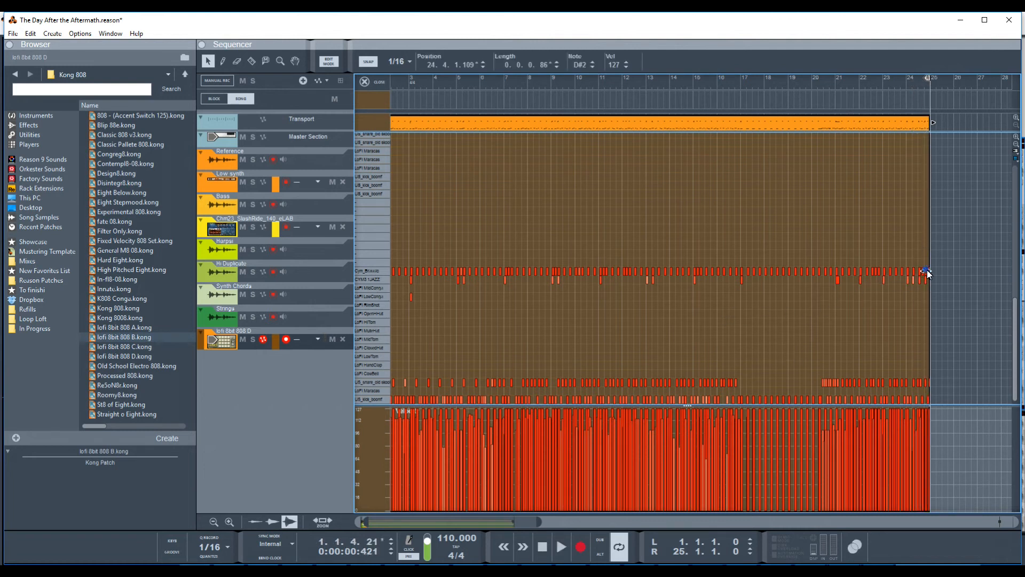
key("Delete")
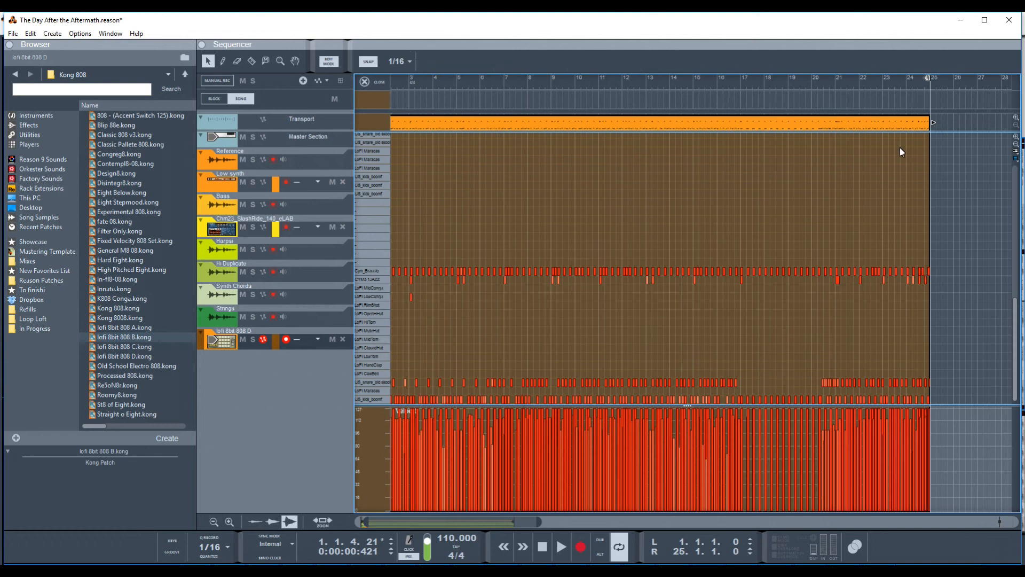
Step: Play the clip's ending from about bar 22, select the last Cym_Brassic note and replay from about bar 23
double_click(864, 84)
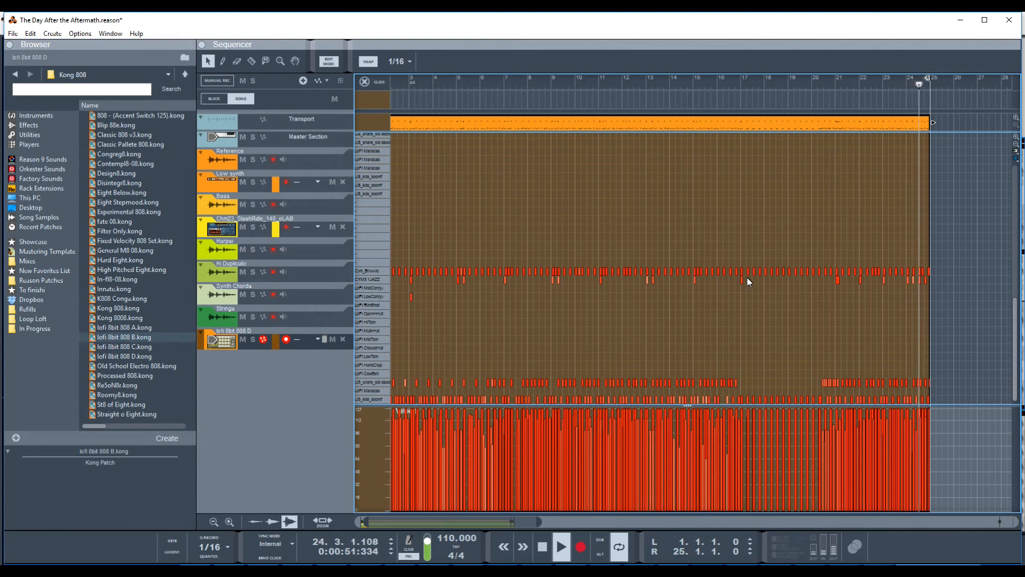
left_click(927, 270)
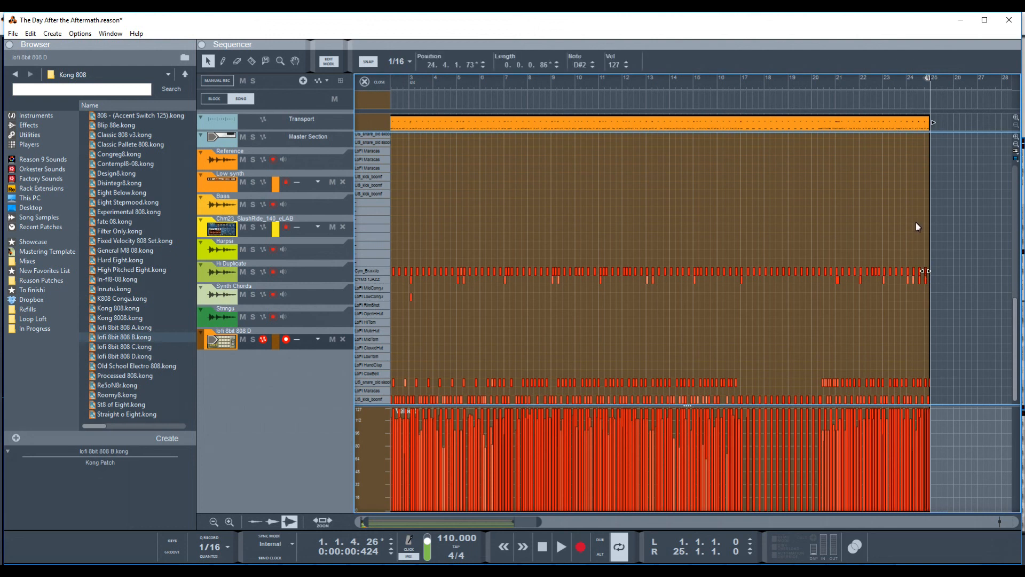
left_click(889, 78)
key("space")
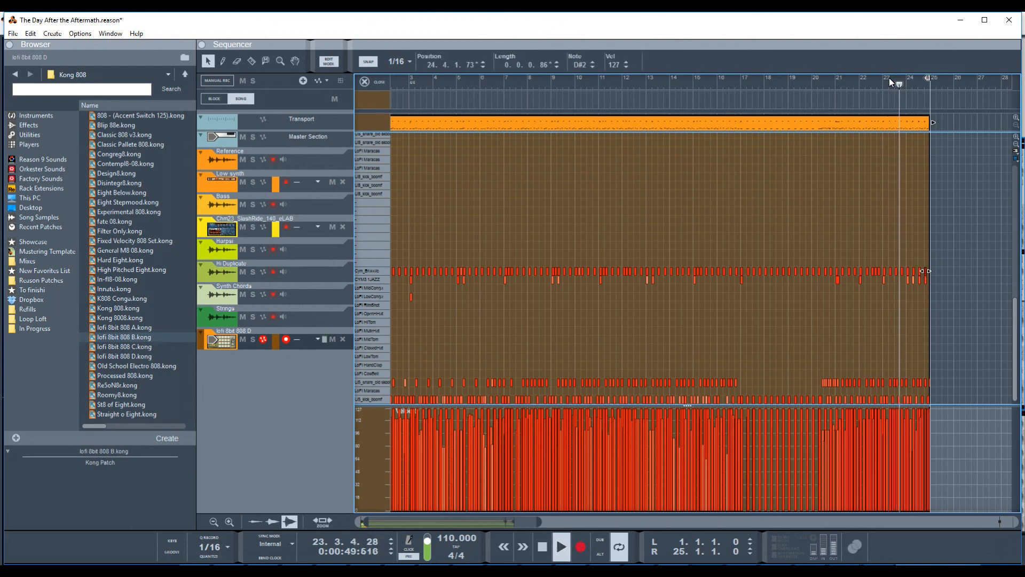